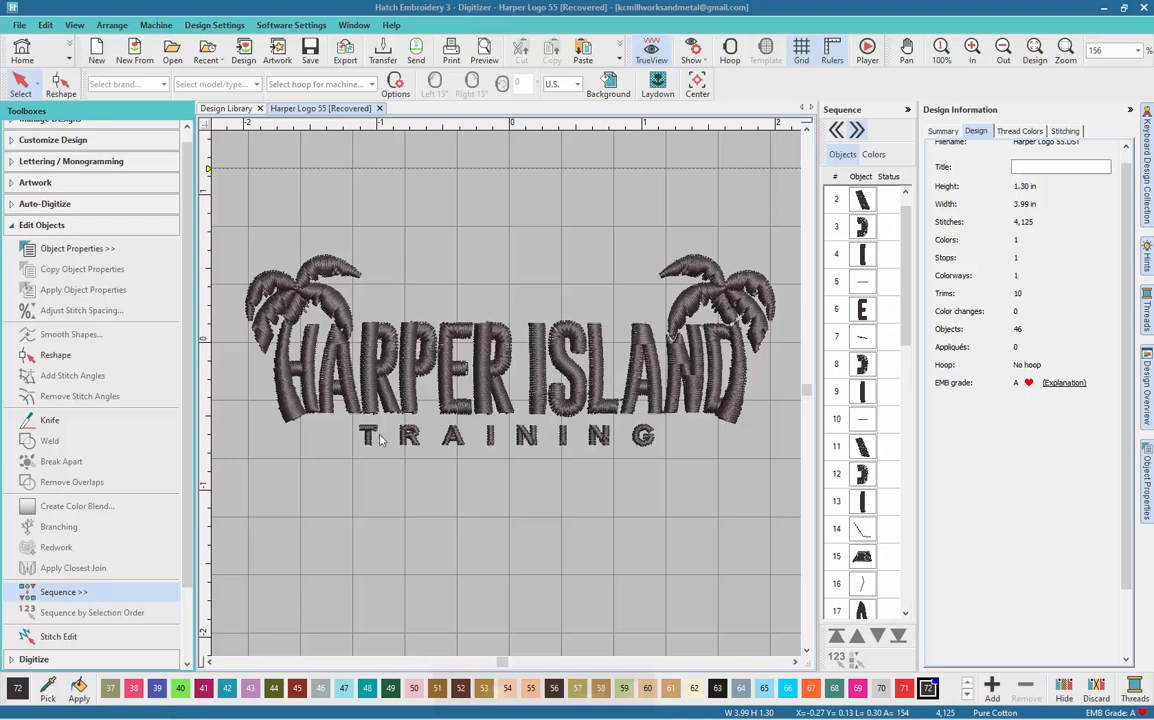
{"action": "scroll", "coordinate": [596, 400], "scroll_direction": "down", "scroll_amount": 2}
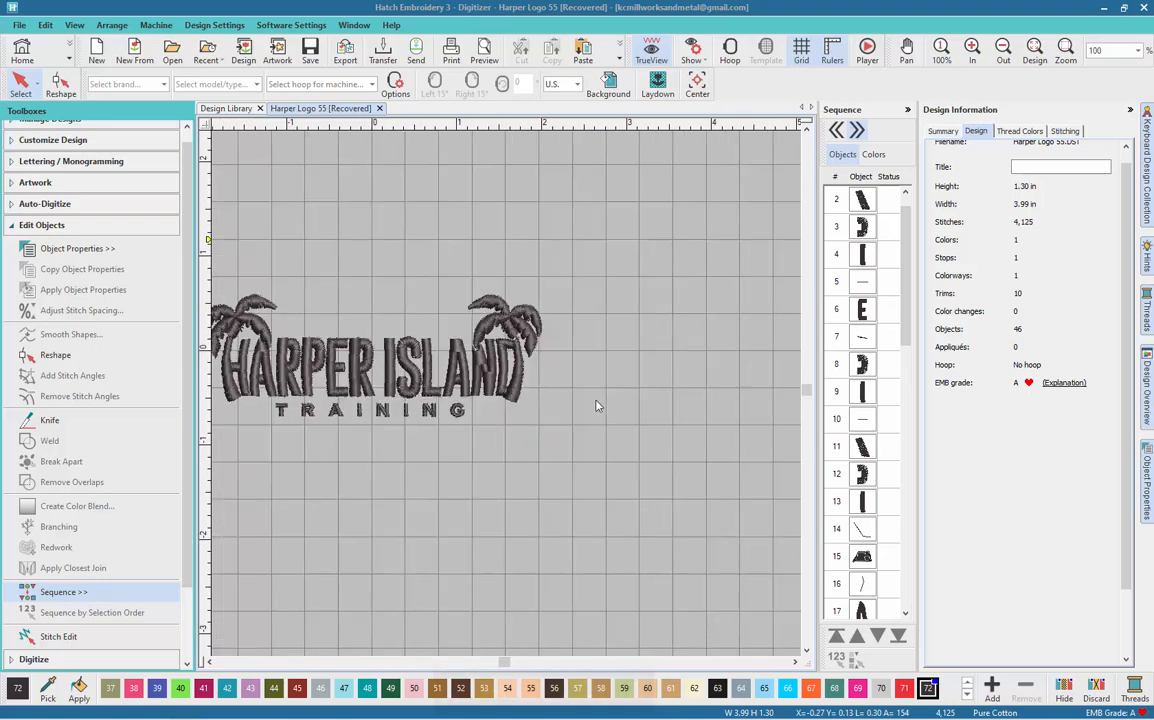
{"action": "scroll", "coordinate": [537, 358], "scroll_direction": "down", "scroll_amount": 1}
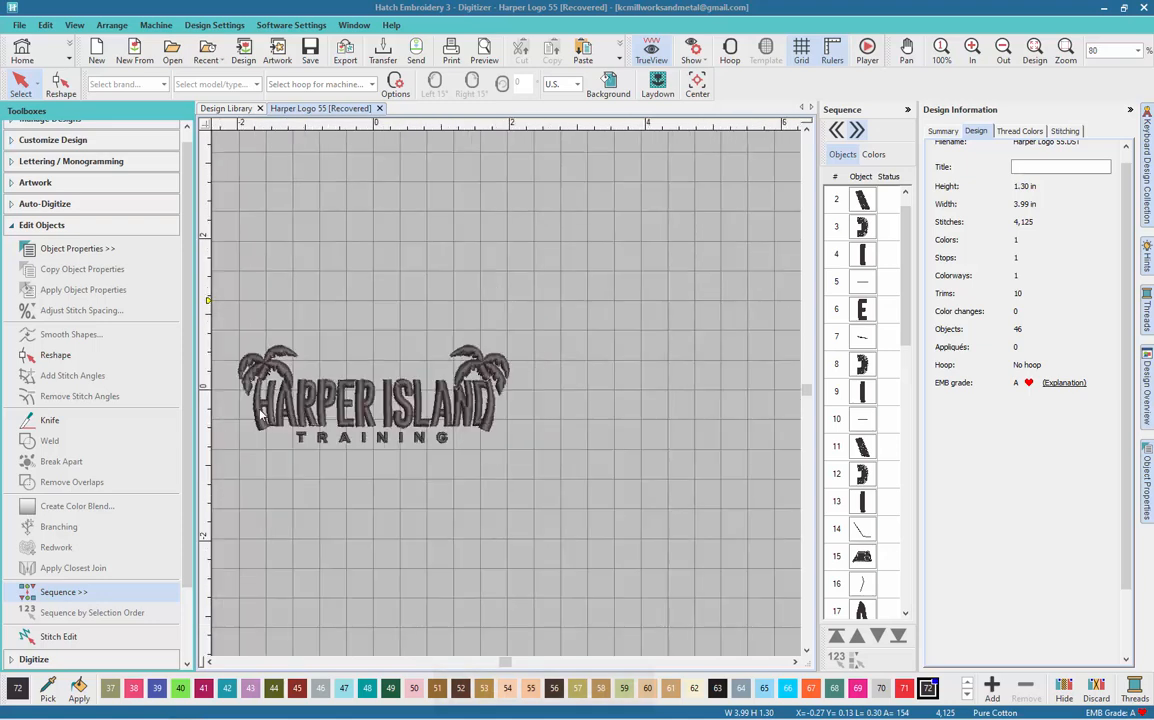
{"action": "scroll", "coordinate": [246, 428], "scroll_direction": "up", "scroll_amount": 1}
{"action": "scroll", "coordinate": [473, 430], "scroll_direction": "down", "scroll_amount": 1}
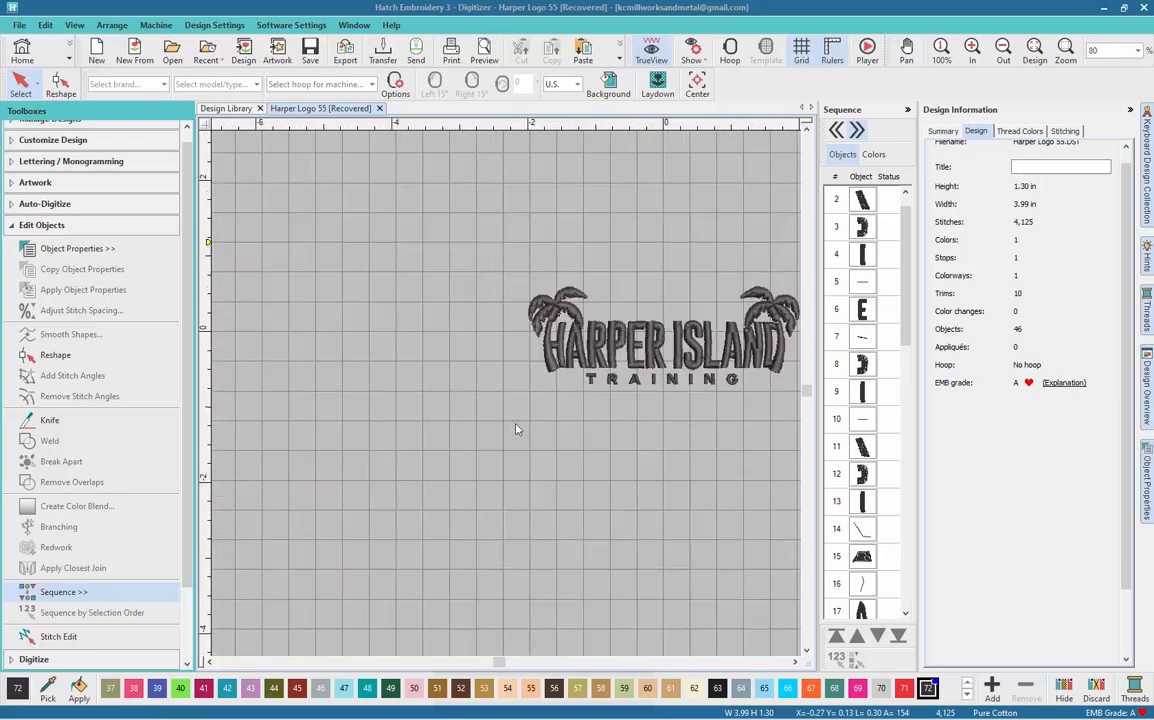
{"action": "scroll", "coordinate": [691, 381], "scroll_direction": "up", "scroll_amount": 1}
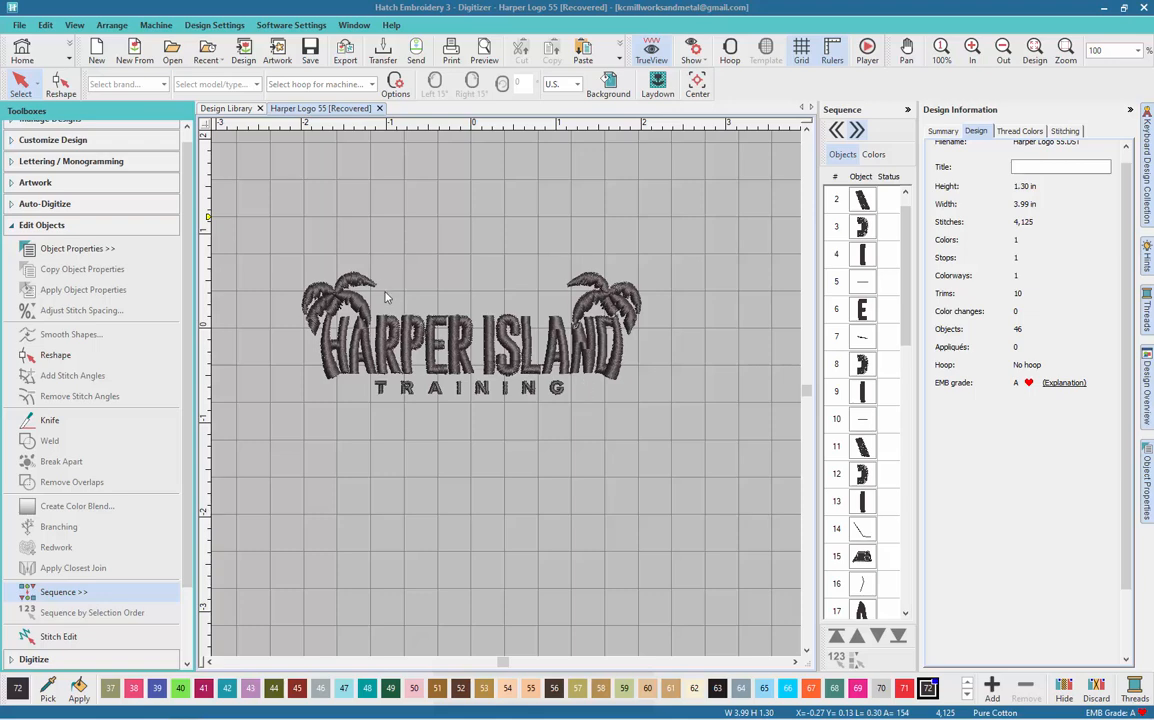
{"action": "left_click_drag", "start_coordinate": [282, 247], "coordinate": [680, 424]}
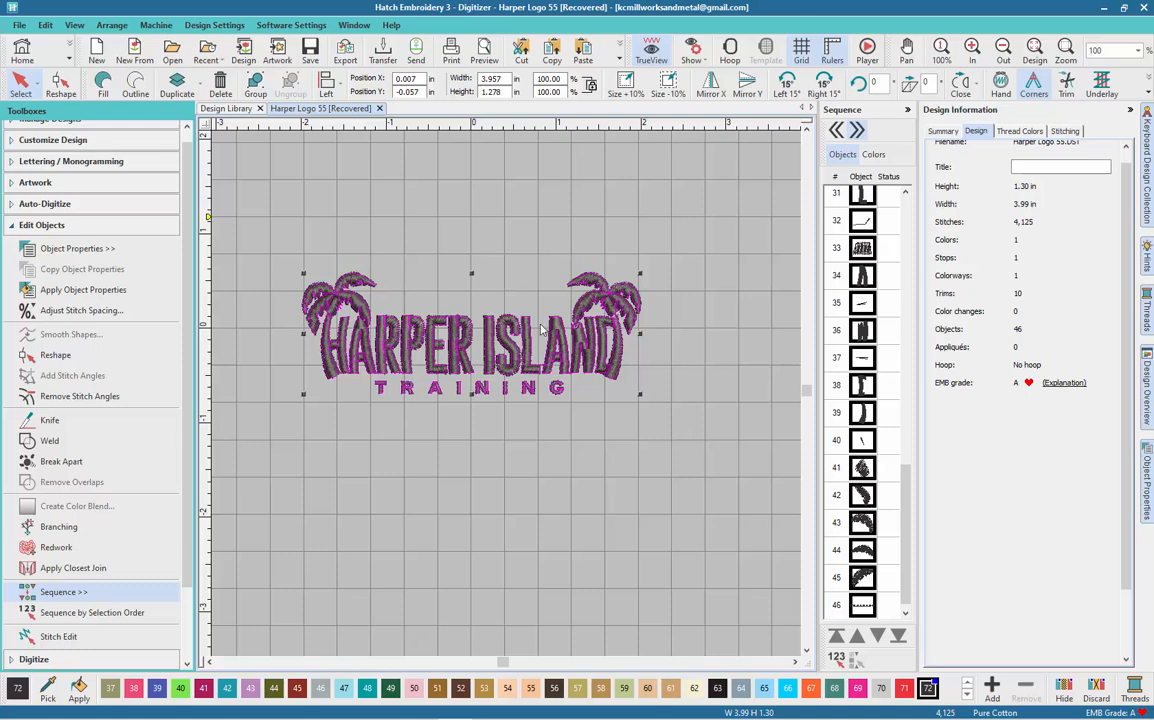
{"action": "left_click", "coordinate": [700, 326]}
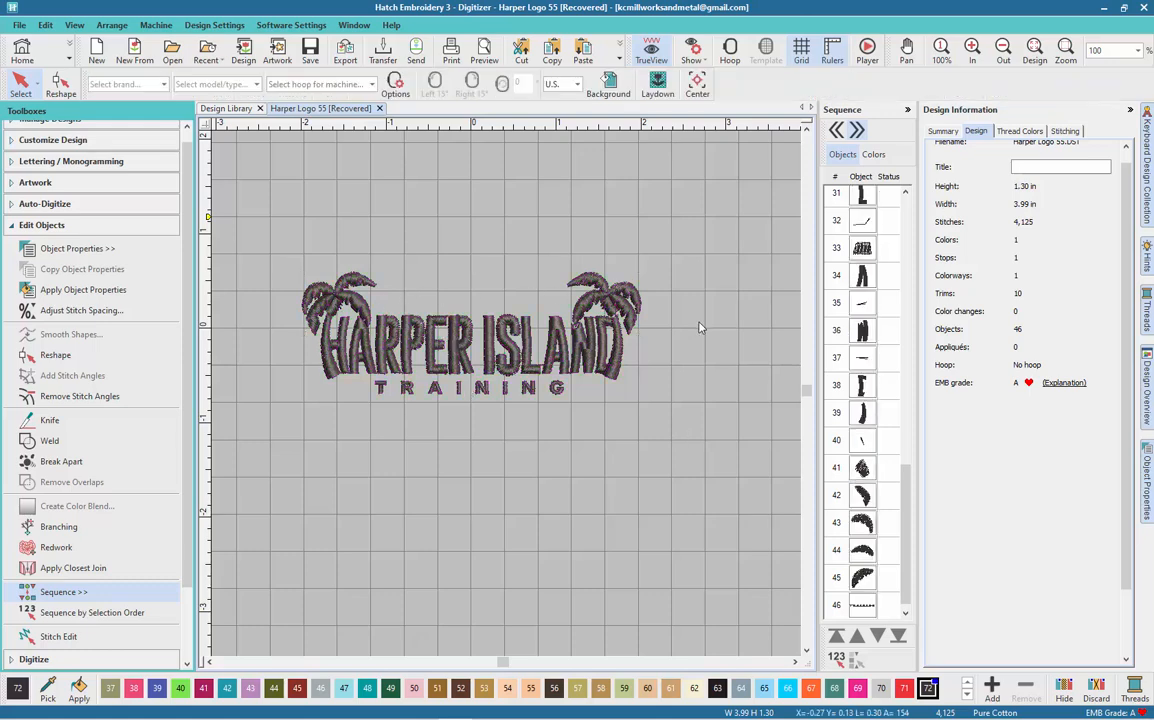
Add a two-layer laydown stitch behind the whole logo, using an offset shape of 0.079 in and color 1902 Isacord 40.
{"action": "left_click", "coordinate": [658, 80]}
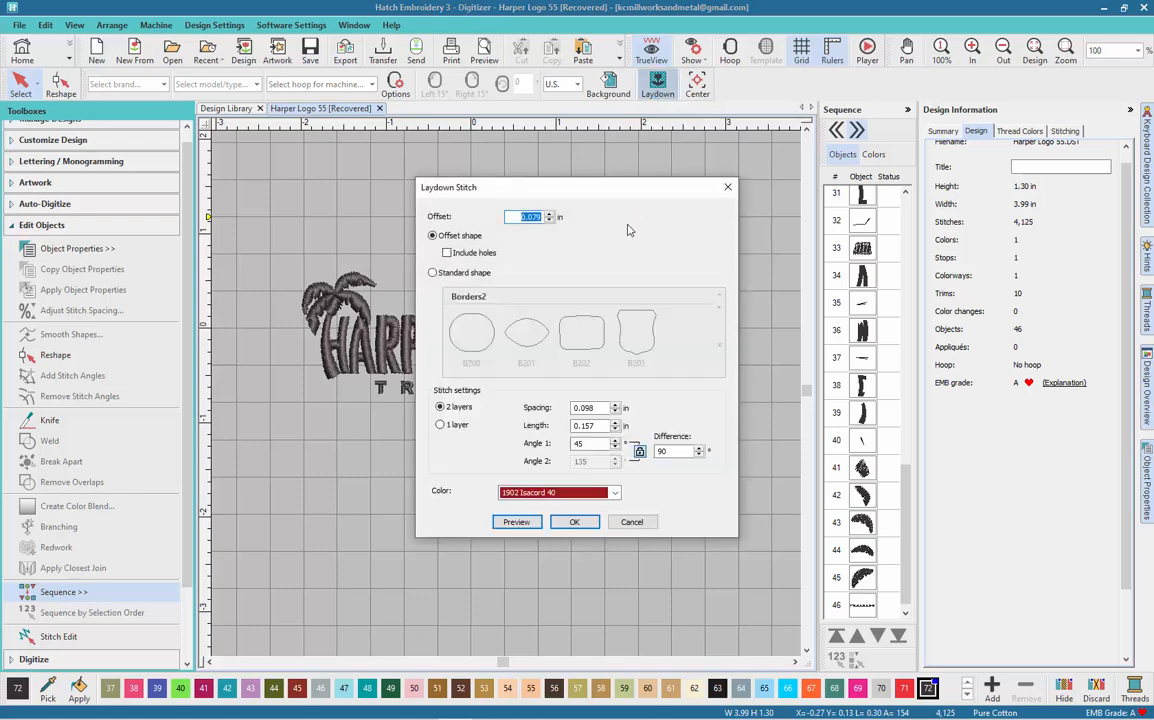
{"action": "left_click_drag", "start_coordinate": [595, 193], "coordinate": [857, 199]}
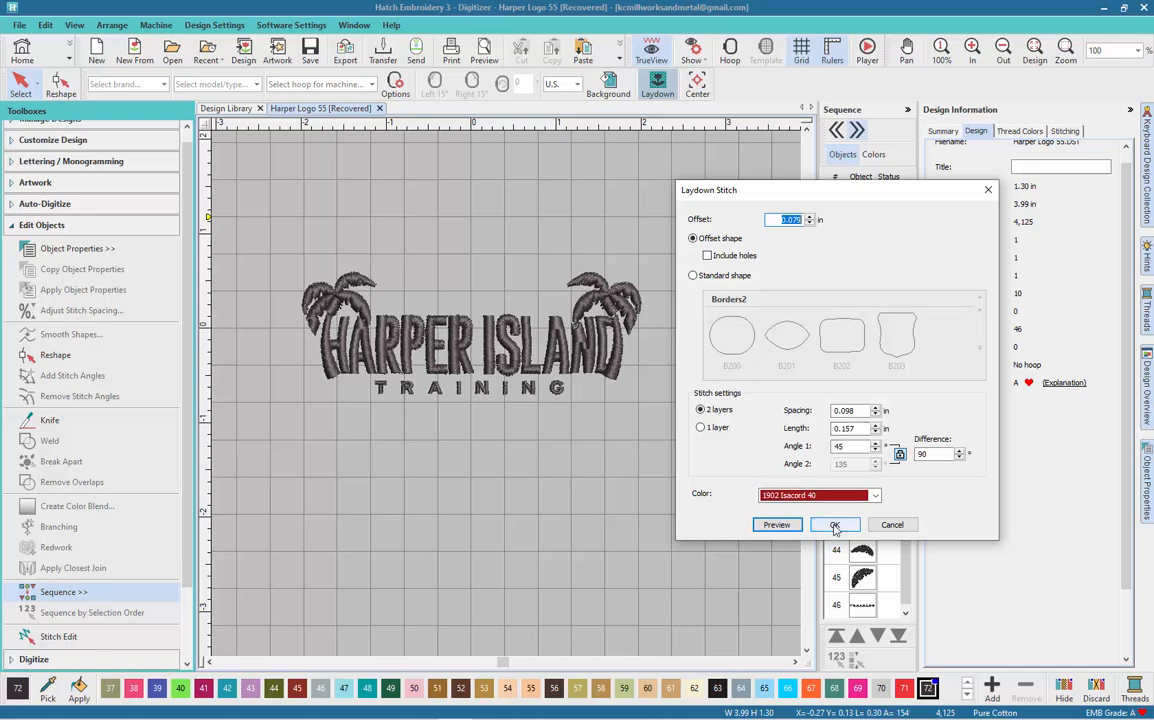
{"action": "left_click", "coordinate": [777, 527]}
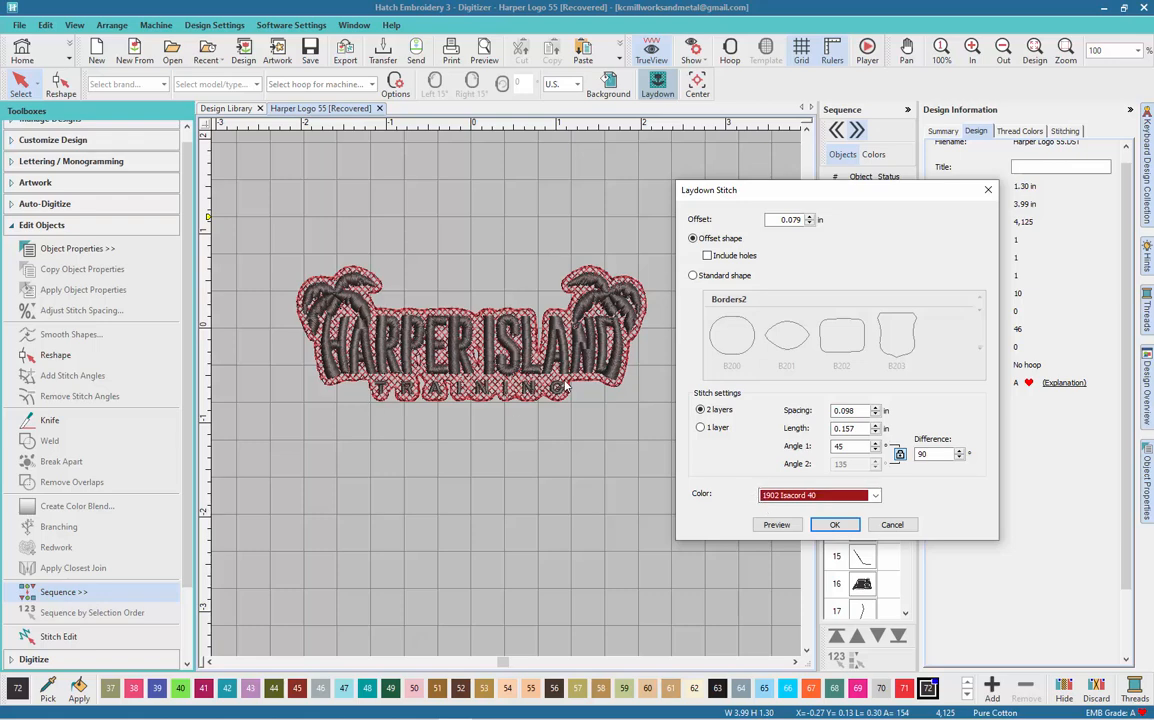
{"action": "key", "text": "Return"}
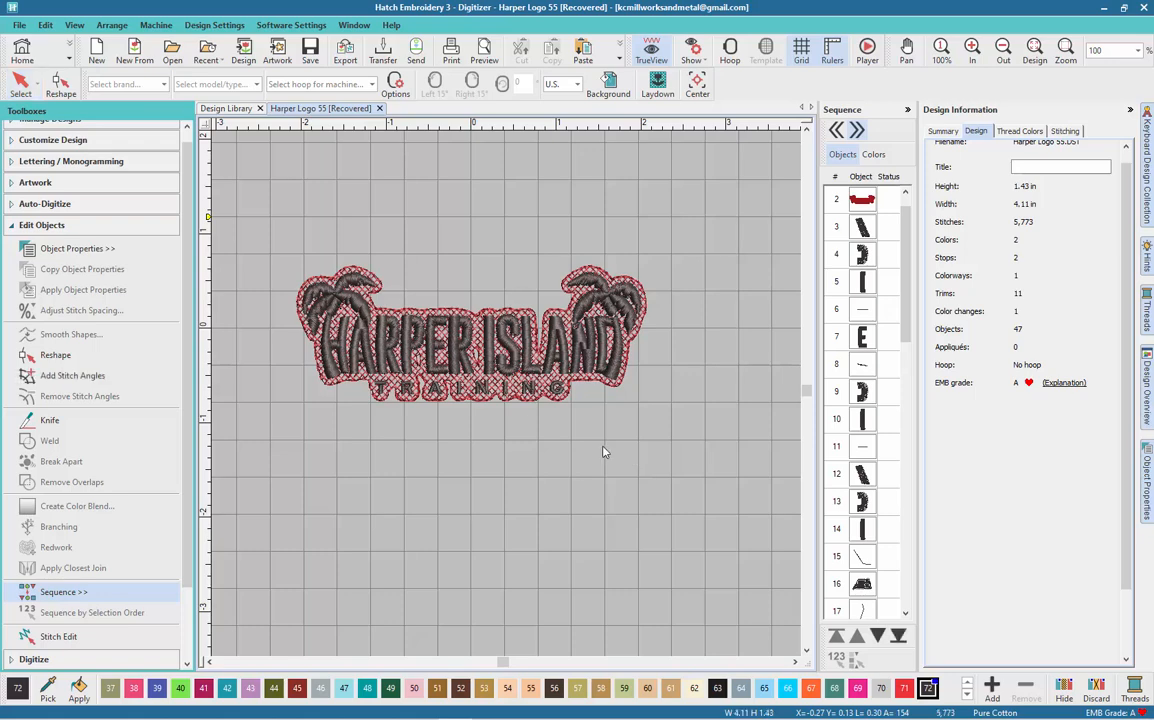
Examine the laydown stitching around the lettering for gaps, and hide the stitches so only object outlines show.
{"action": "scroll", "coordinate": [447, 355], "scroll_direction": "up", "scroll_amount": 1}
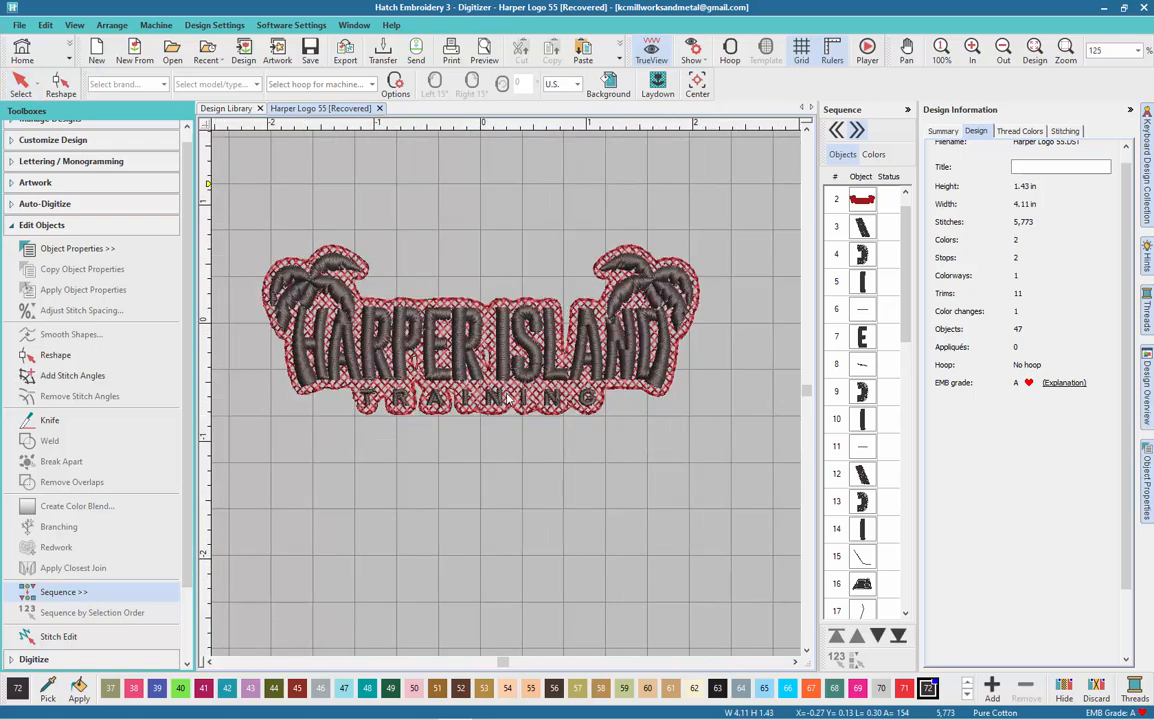
{"action": "scroll", "coordinate": [509, 399], "scroll_direction": "up", "scroll_amount": 5}
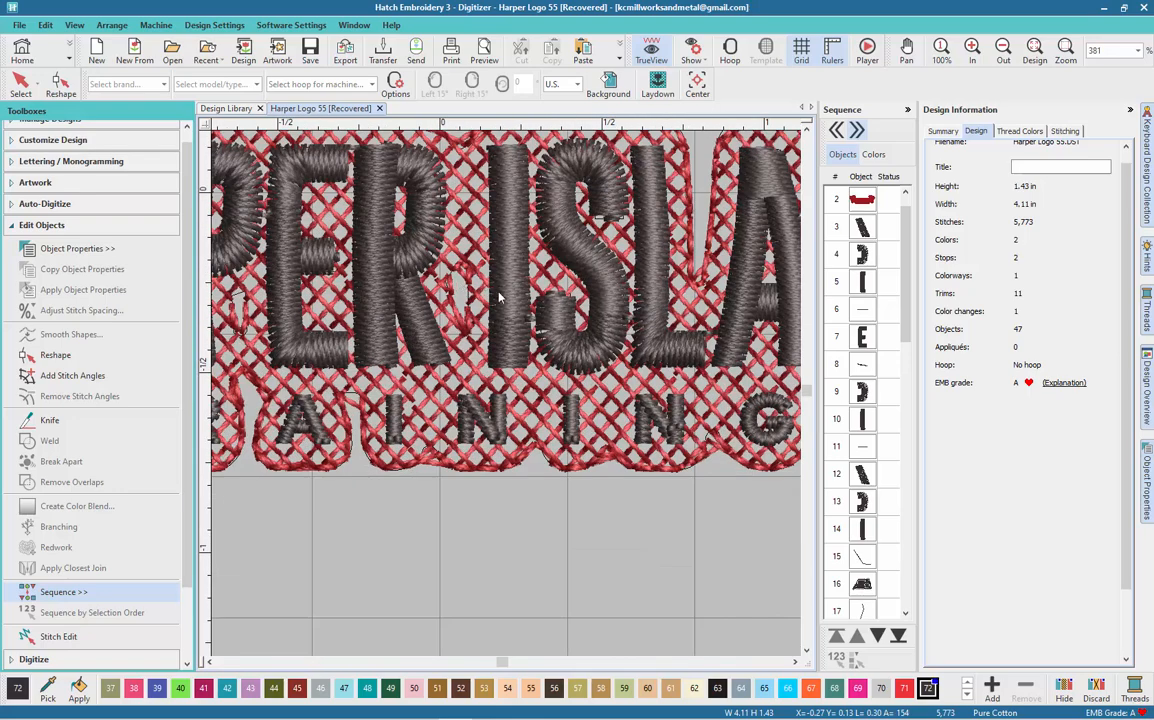
{"action": "scroll", "coordinate": [507, 402], "scroll_direction": "down", "scroll_amount": 3}
{"action": "scroll", "coordinate": [506, 402], "scroll_direction": "down", "scroll_amount": 1}
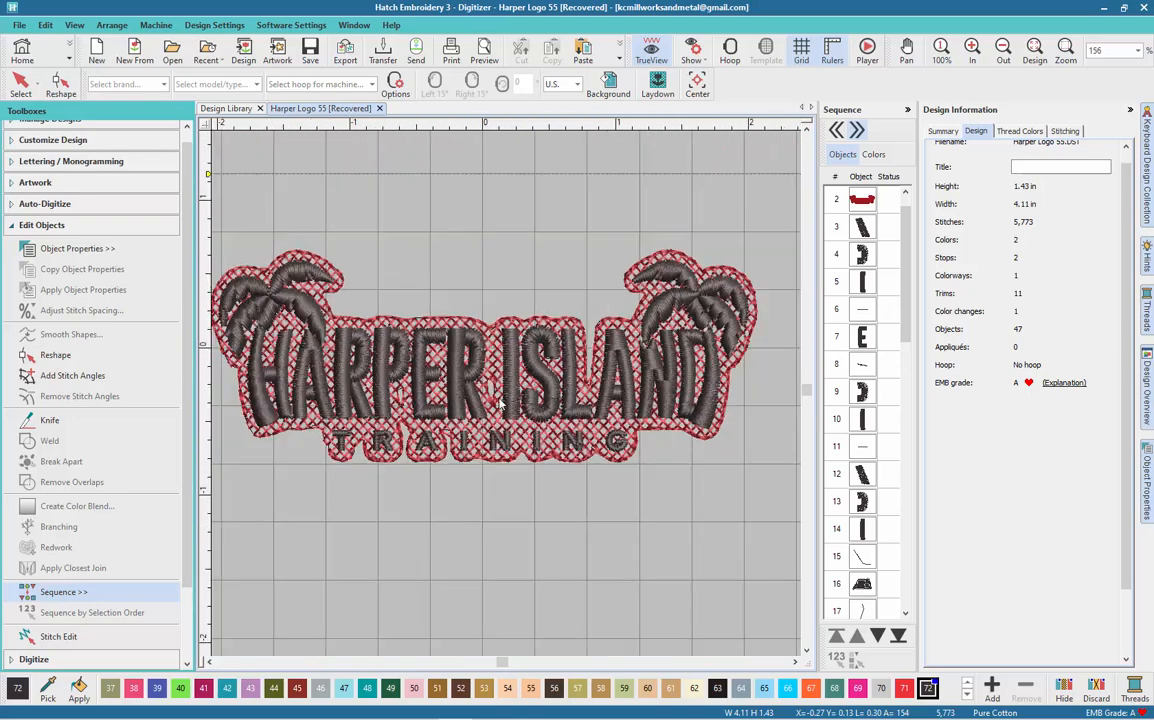
{"action": "scroll", "coordinate": [510, 390], "scroll_direction": "up", "scroll_amount": 3}
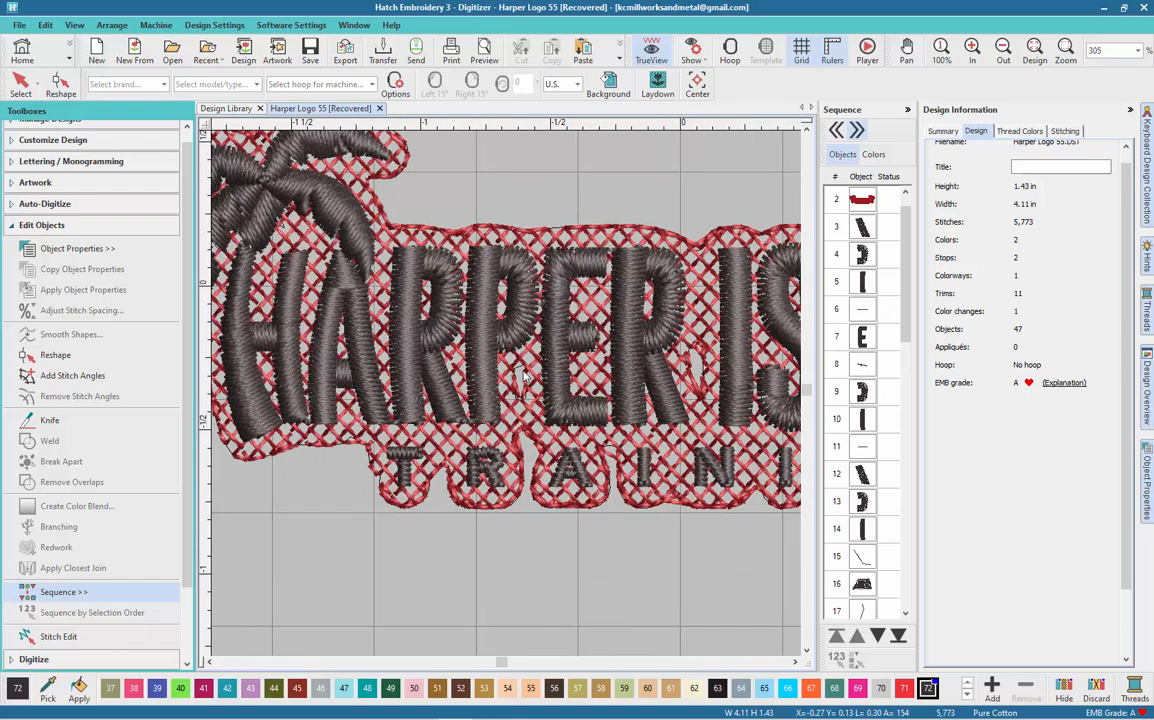
{"action": "key", "text": "t"}
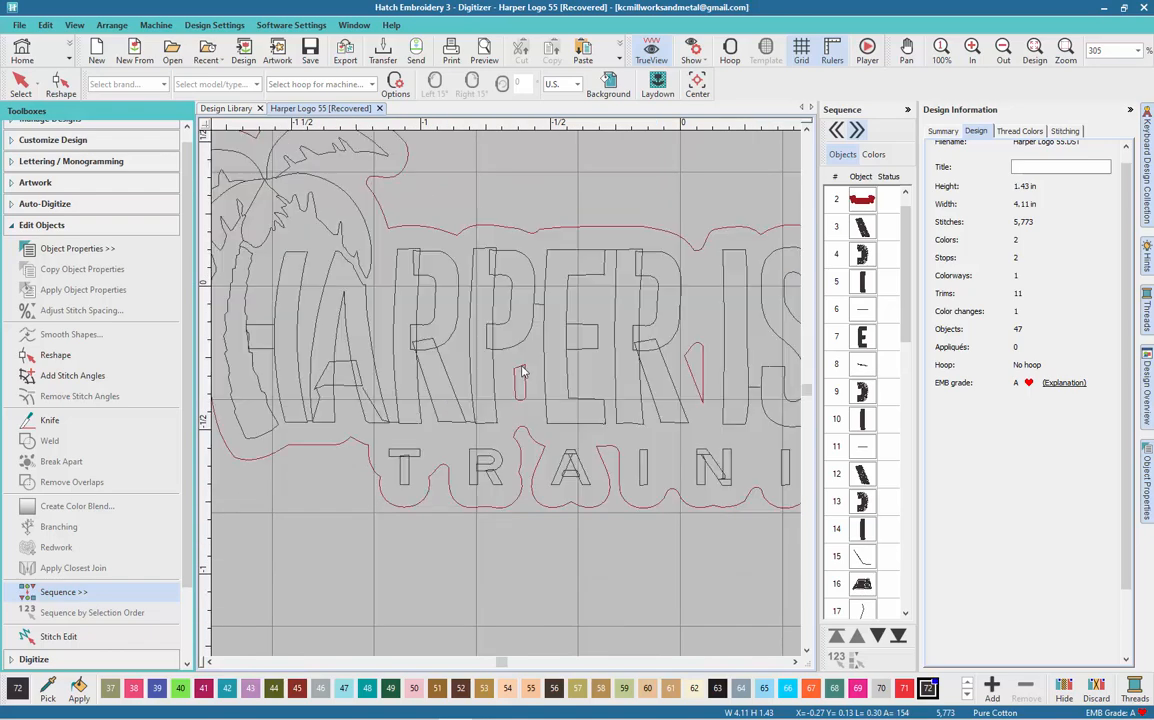
{"action": "scroll", "coordinate": [521, 372], "scroll_direction": "down", "scroll_amount": 1}
{"action": "scroll", "coordinate": [524, 385], "scroll_direction": "down", "scroll_amount": 1}
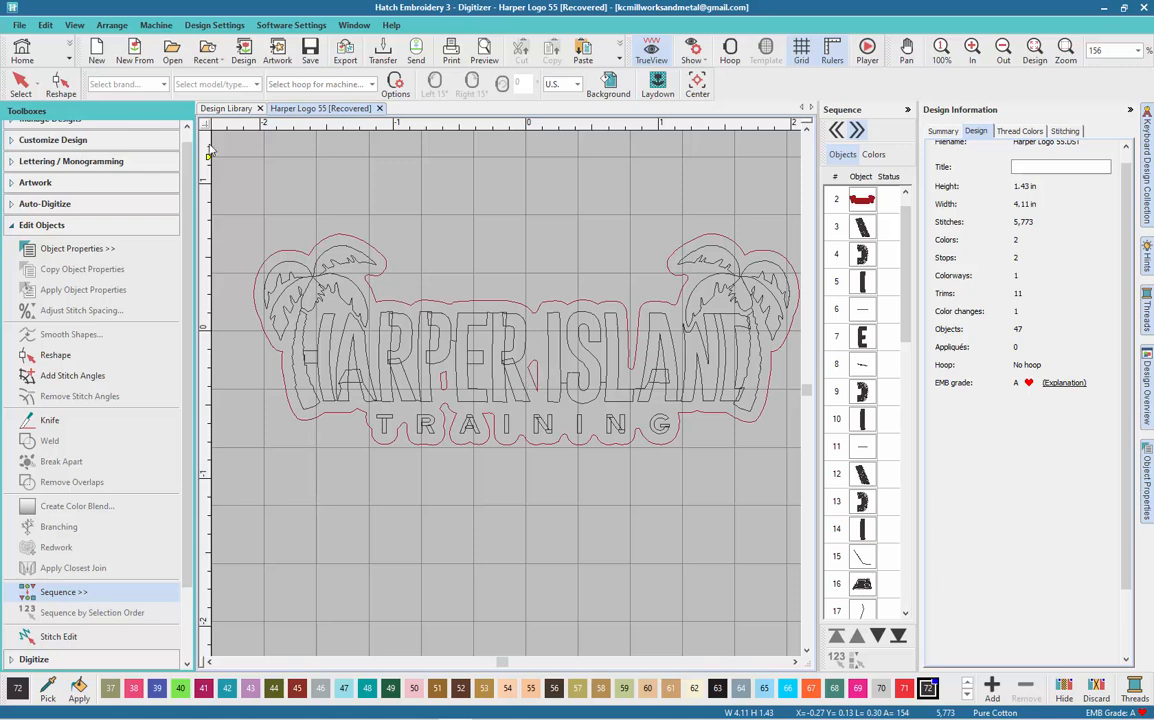
Reshape the laydown outline by deleting the small triangular hole between HARPER's final R and the I of ISLAND.
{"action": "left_click", "coordinate": [62, 82]}
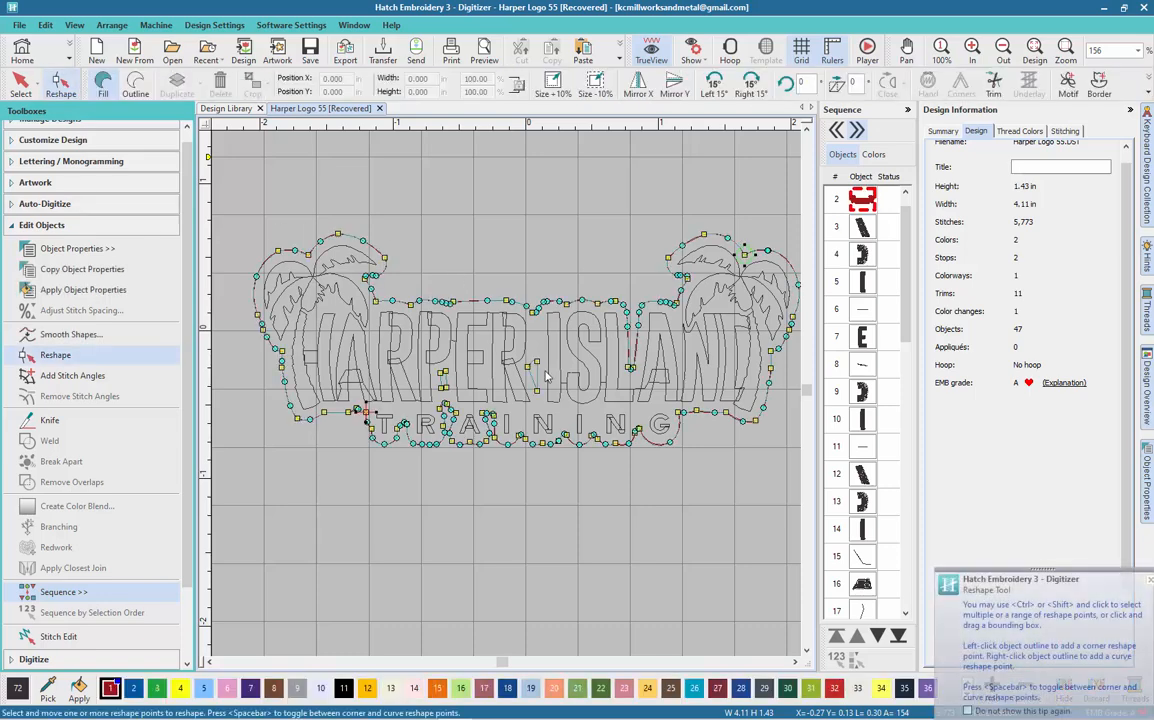
{"action": "scroll", "coordinate": [490, 385], "scroll_direction": "up", "scroll_amount": 1}
{"action": "left_click_drag", "start_coordinate": [450, 392], "coordinate": [425, 458]}
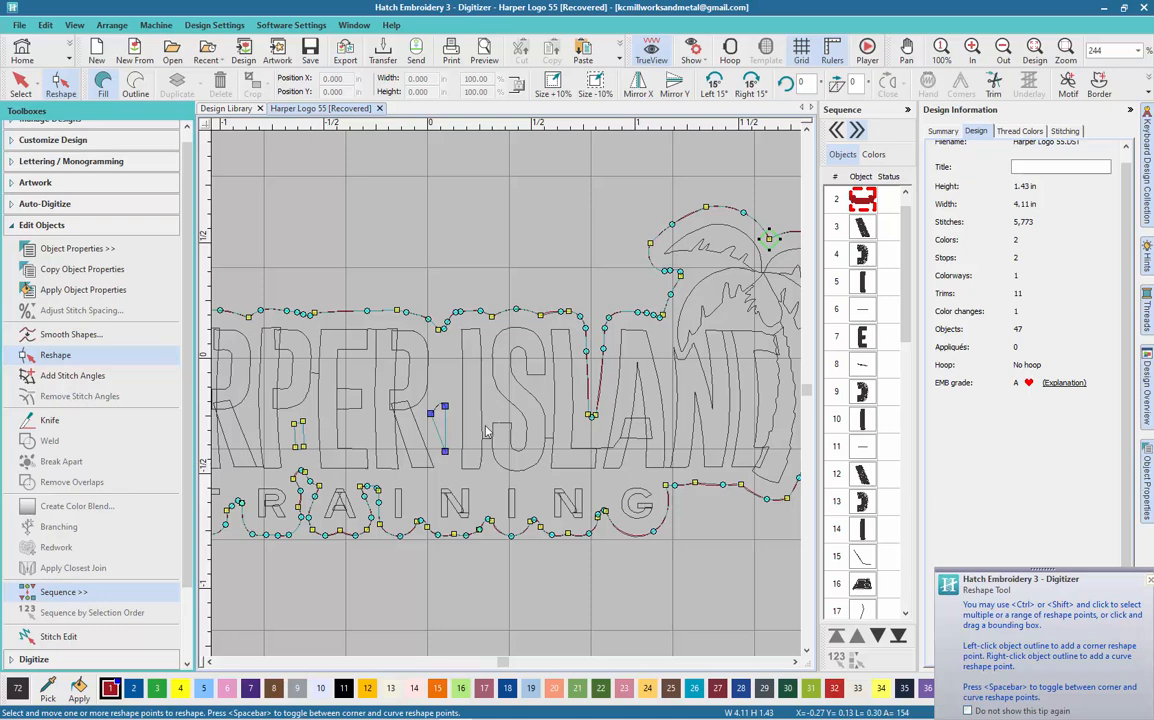
{"action": "key", "text": "Delete"}
Delete the small hole in the laydown between the P and E of HARPER by removing its reshape points.
{"action": "scroll", "coordinate": [514, 392], "scroll_direction": "down", "scroll_amount": 2}
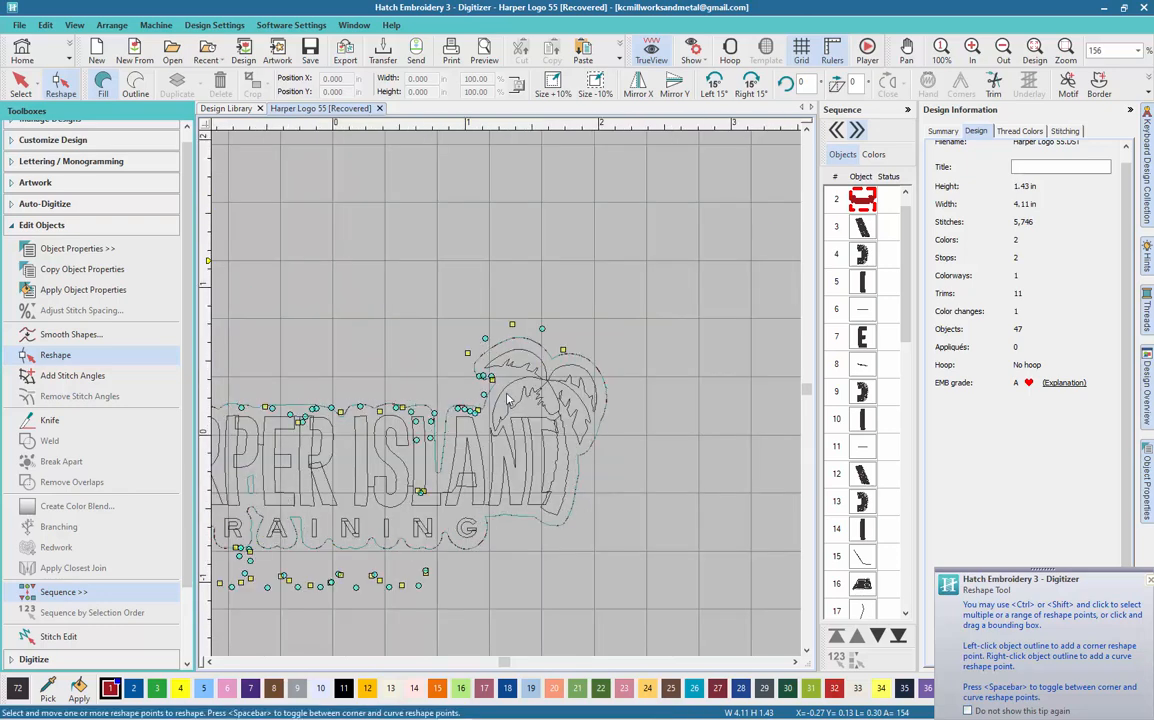
{"action": "scroll", "coordinate": [390, 375], "scroll_direction": "up", "scroll_amount": 1}
{"action": "scroll", "coordinate": [478, 358], "scroll_direction": "down", "scroll_amount": 1}
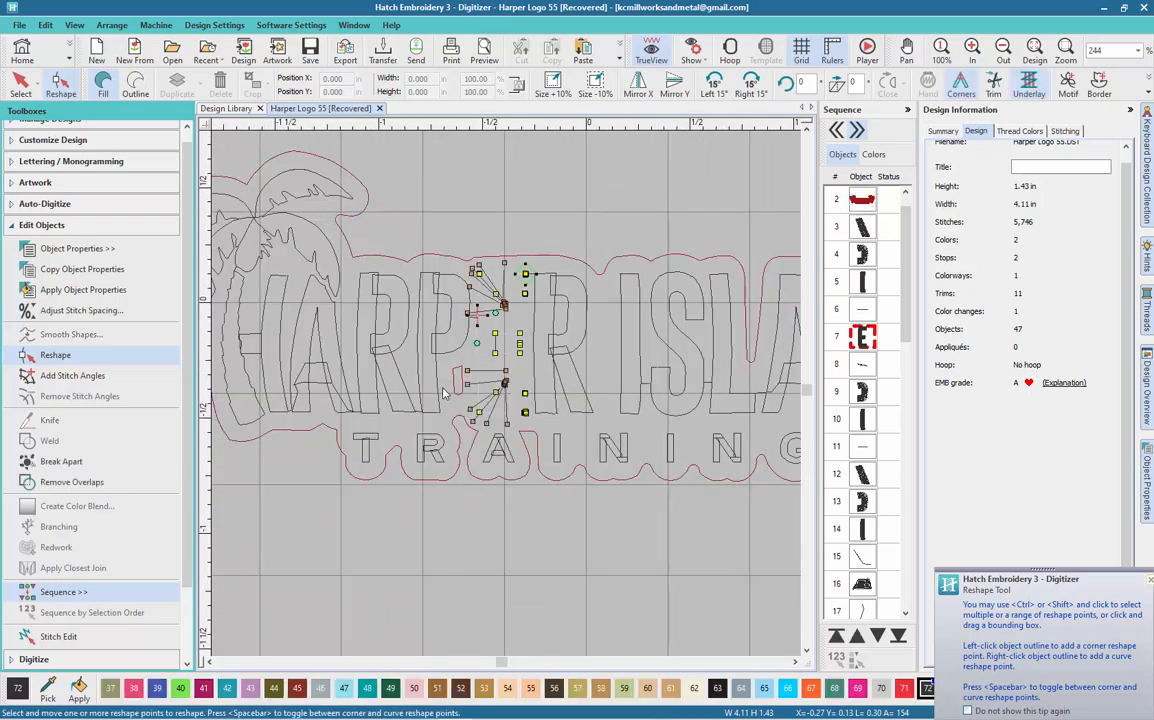
{"action": "scroll", "coordinate": [455, 380], "scroll_direction": "up", "scroll_amount": 1}
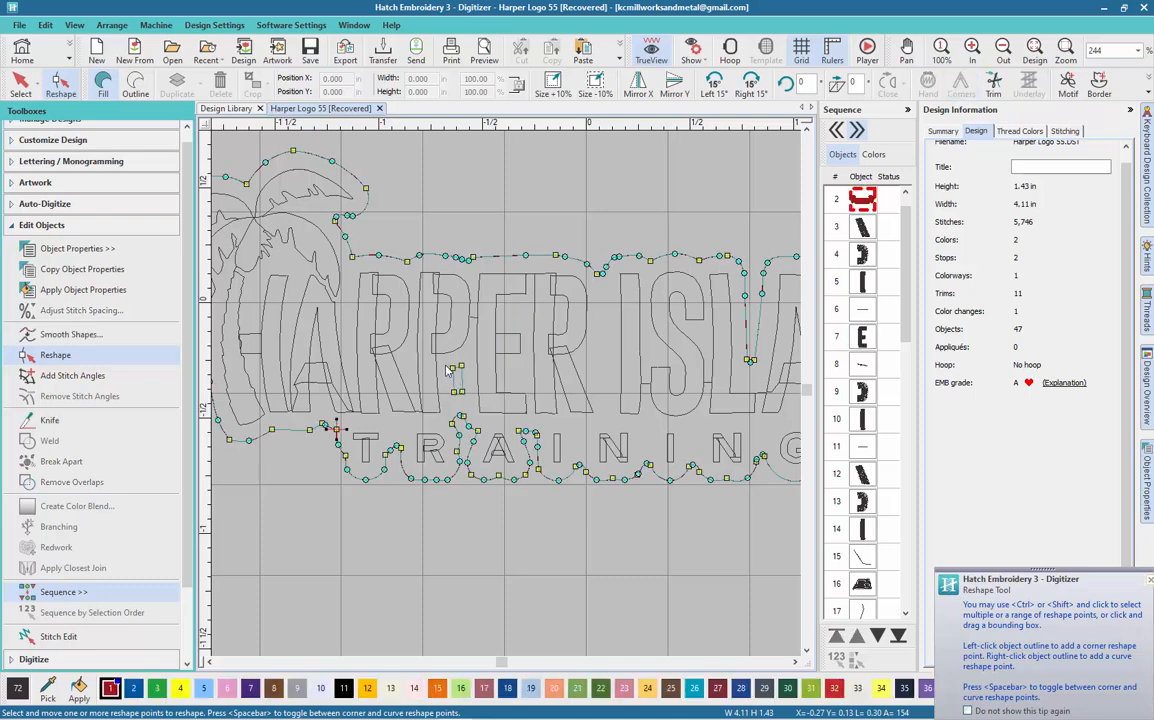
{"action": "left_click_drag", "start_coordinate": [440, 362], "coordinate": [476, 406]}
{"action": "key", "text": "Delete"}
{"action": "scroll", "coordinate": [500, 390], "scroll_direction": "down", "scroll_amount": 2}
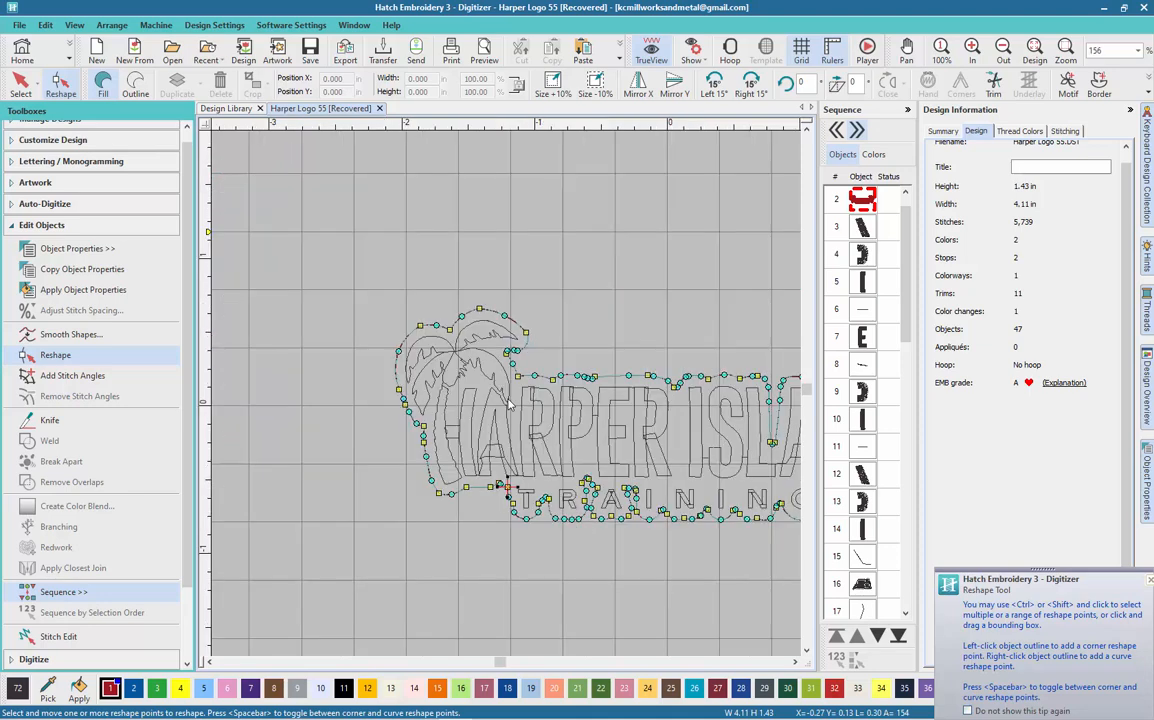
{"action": "scroll", "coordinate": [508, 398], "scroll_direction": "down", "scroll_amount": 3}
{"action": "scroll", "coordinate": [710, 452], "scroll_direction": "up", "scroll_amount": 2}
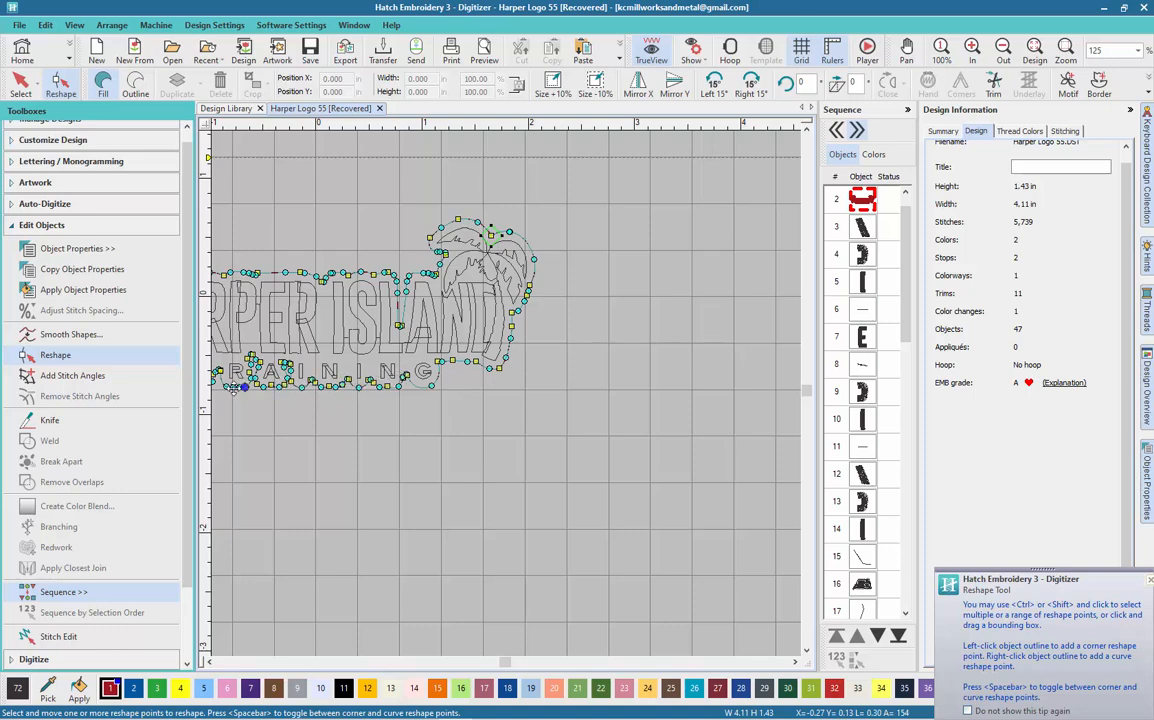
{"action": "scroll", "coordinate": [375, 343], "scroll_direction": "down", "scroll_amount": 2}
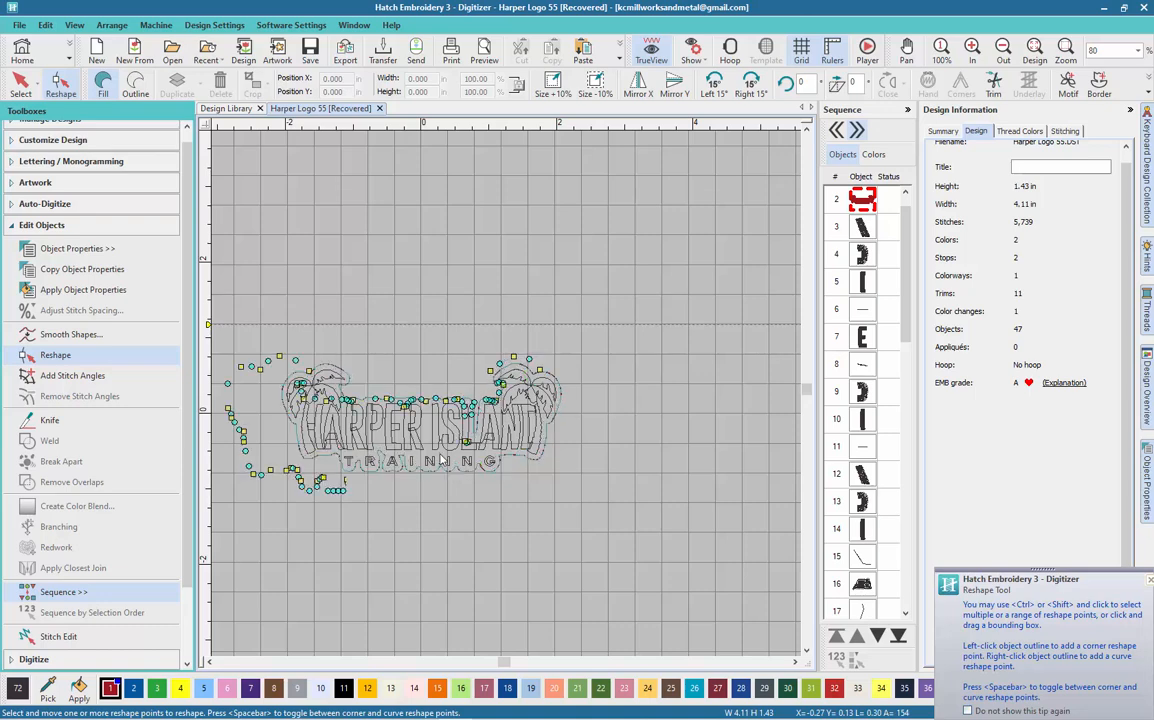
{"action": "scroll", "coordinate": [508, 401], "scroll_direction": "up", "scroll_amount": 1}
{"action": "scroll", "coordinate": [508, 401], "scroll_direction": "up", "scroll_amount": 1}
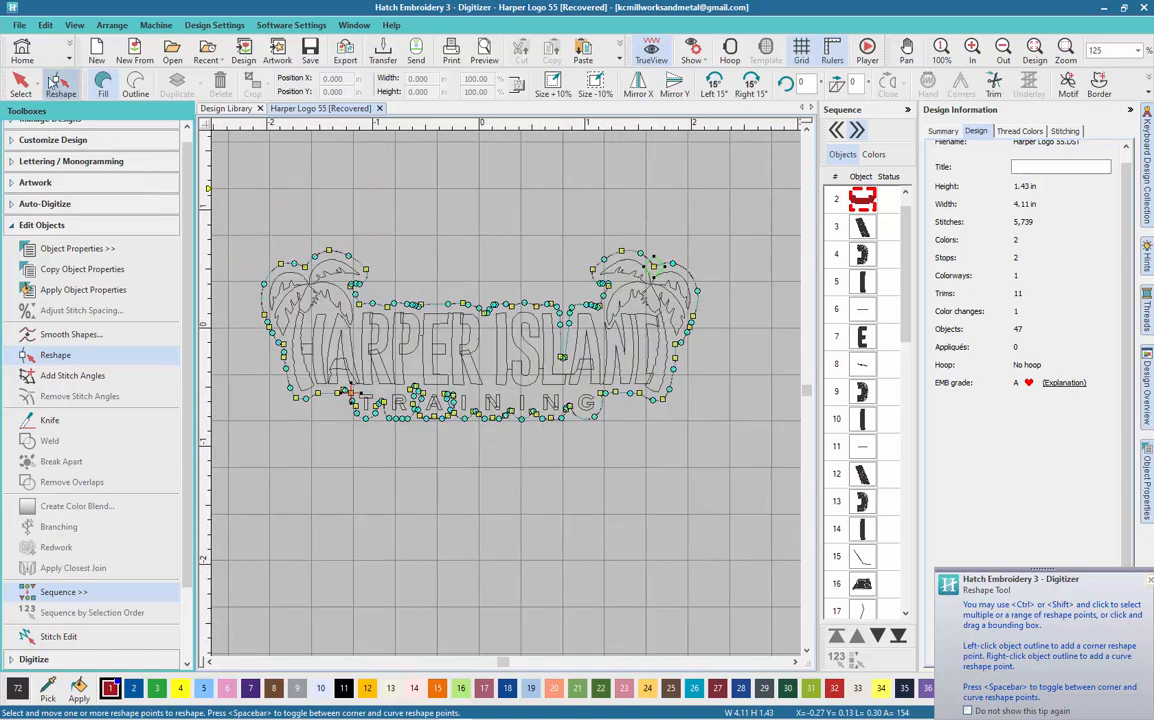
{"action": "left_click", "coordinate": [20, 84]}
{"action": "left_click", "coordinate": [424, 418]}
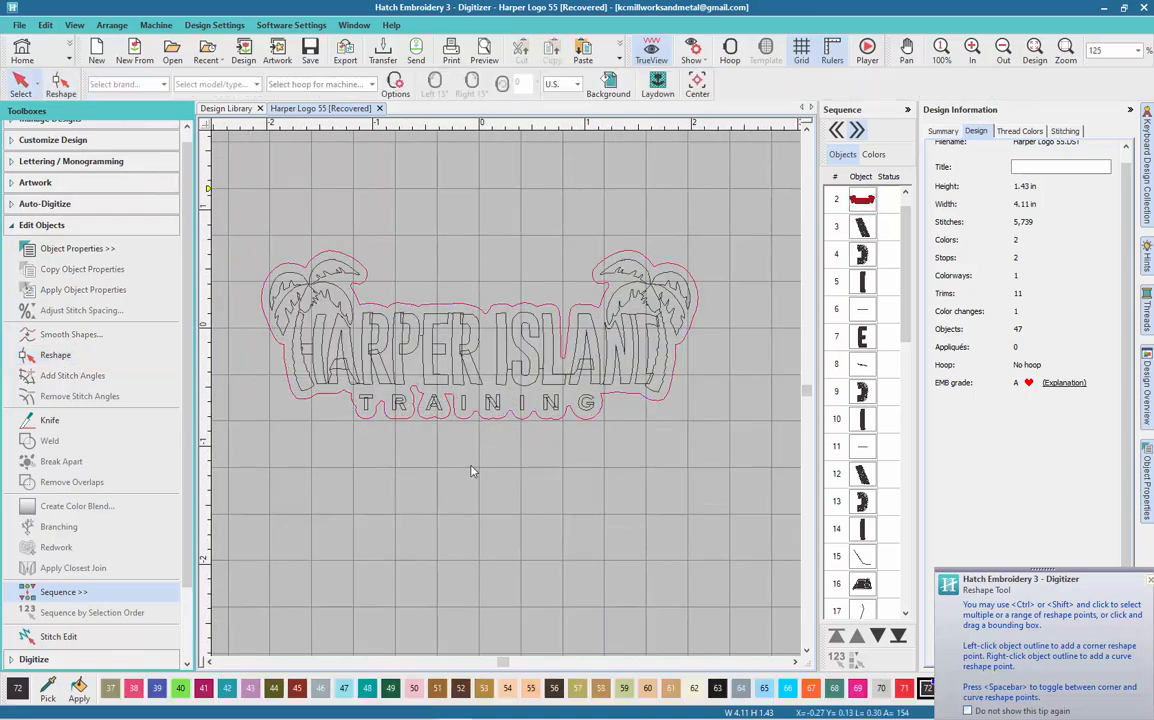
{"action": "scroll", "coordinate": [440, 404], "scroll_direction": "up", "scroll_amount": 1}
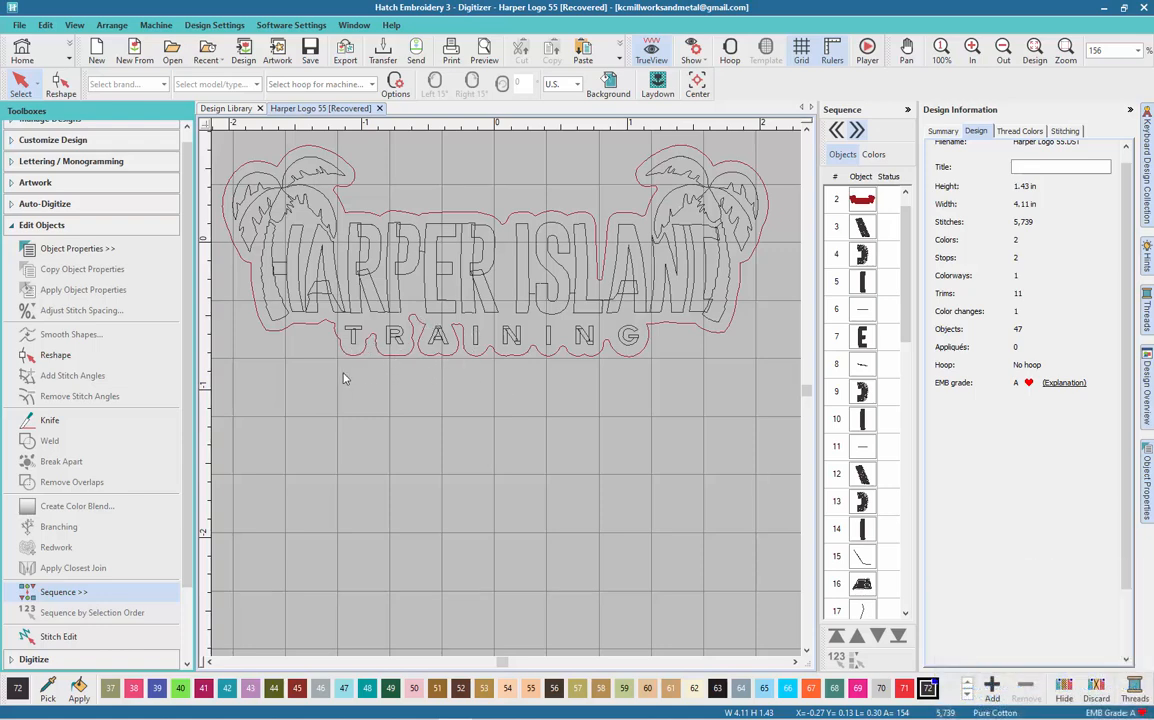
Delete the laydown's wavy outline points beneath TRAINING, and convert the remaining point below the T to a corner for a straight lower edge.
{"action": "left_click", "coordinate": [618, 356]}
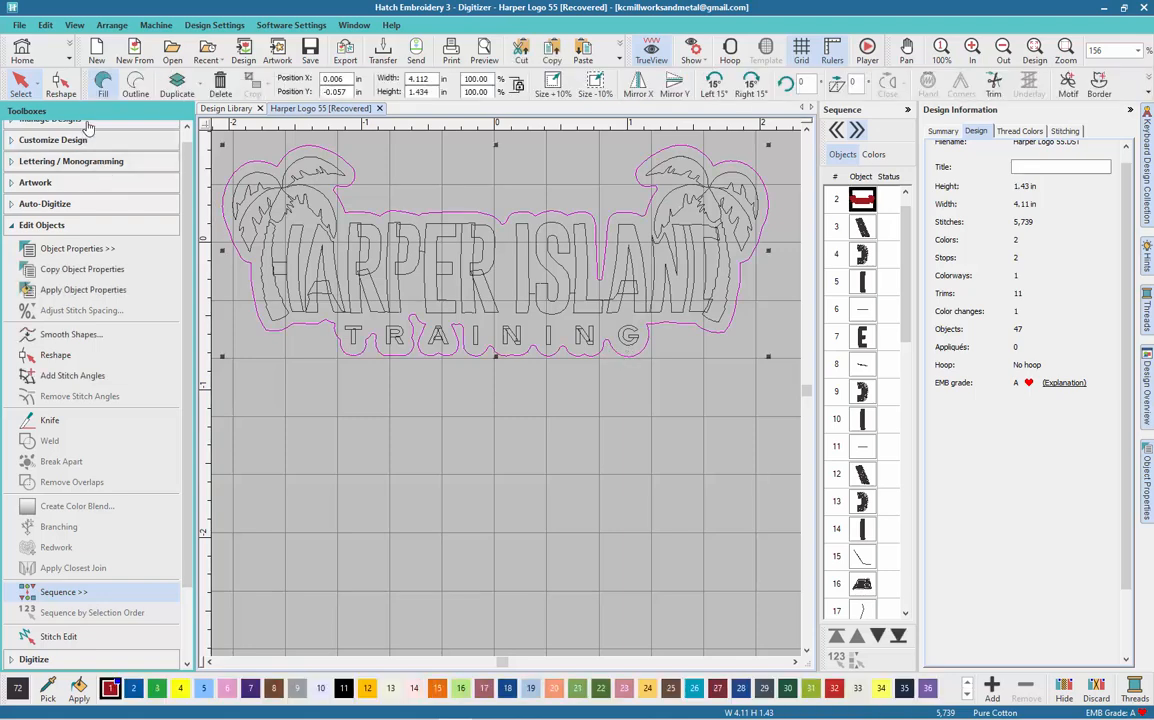
{"action": "key", "text": "h"}
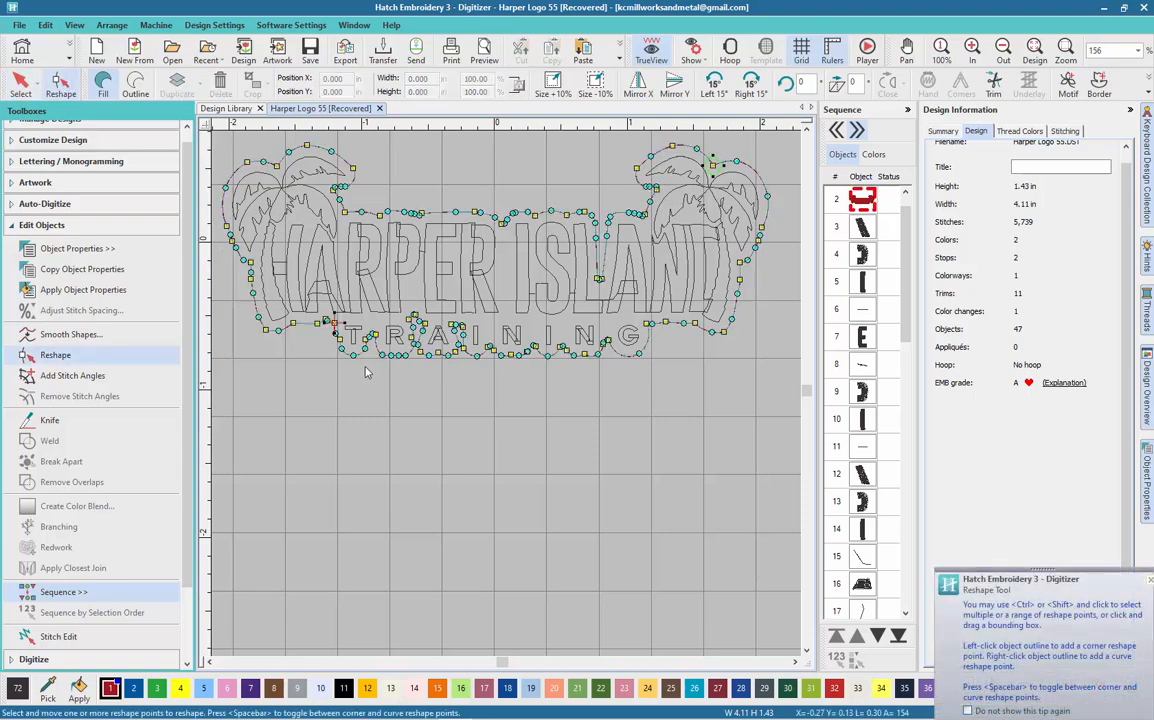
{"action": "left_click_drag", "start_coordinate": [412, 313], "coordinate": [582, 302]}
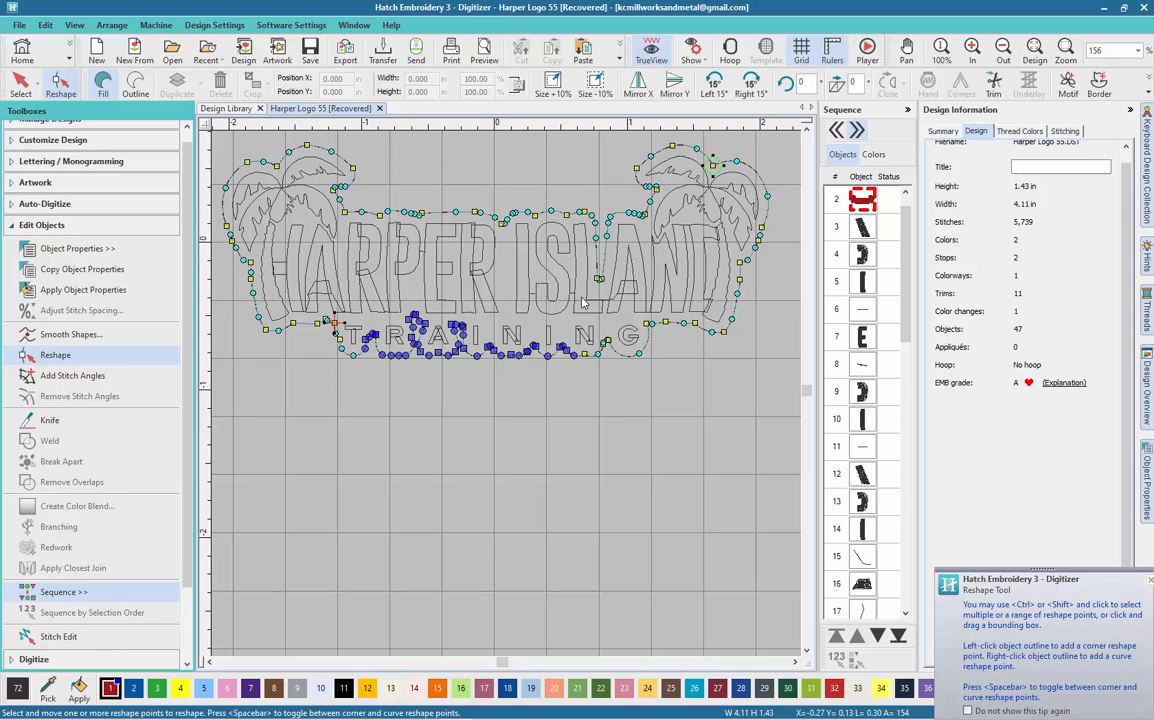
{"action": "key", "text": "Delete"}
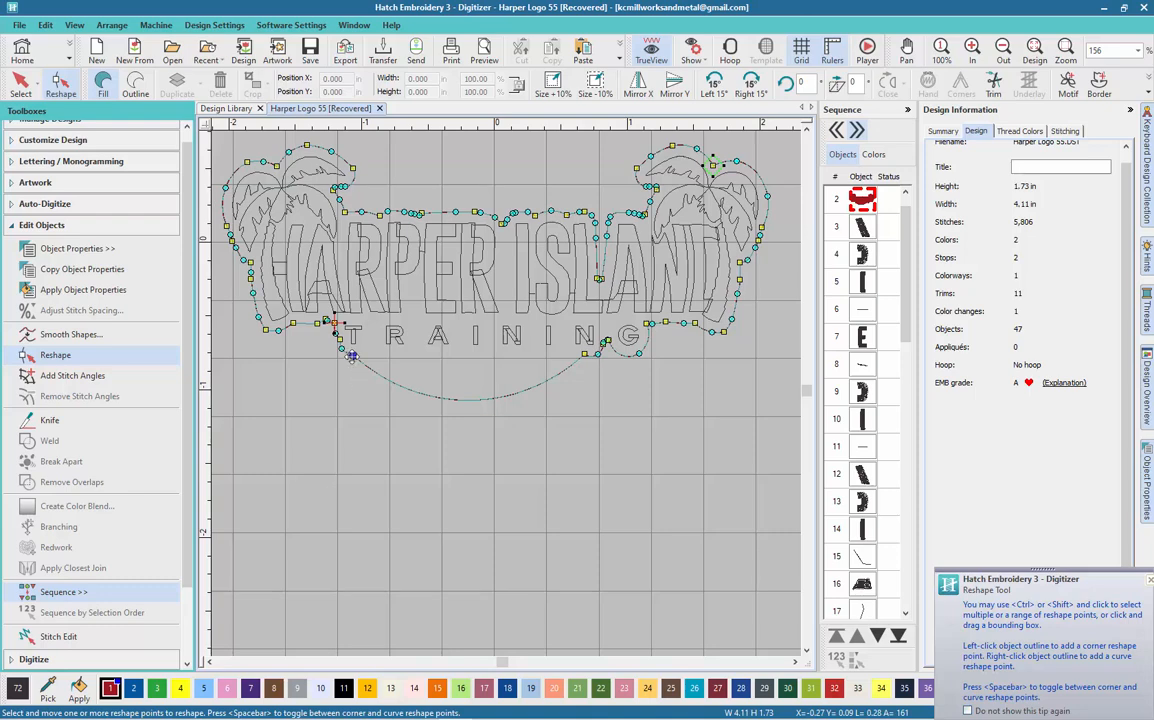
{"action": "key", "text": "space"}
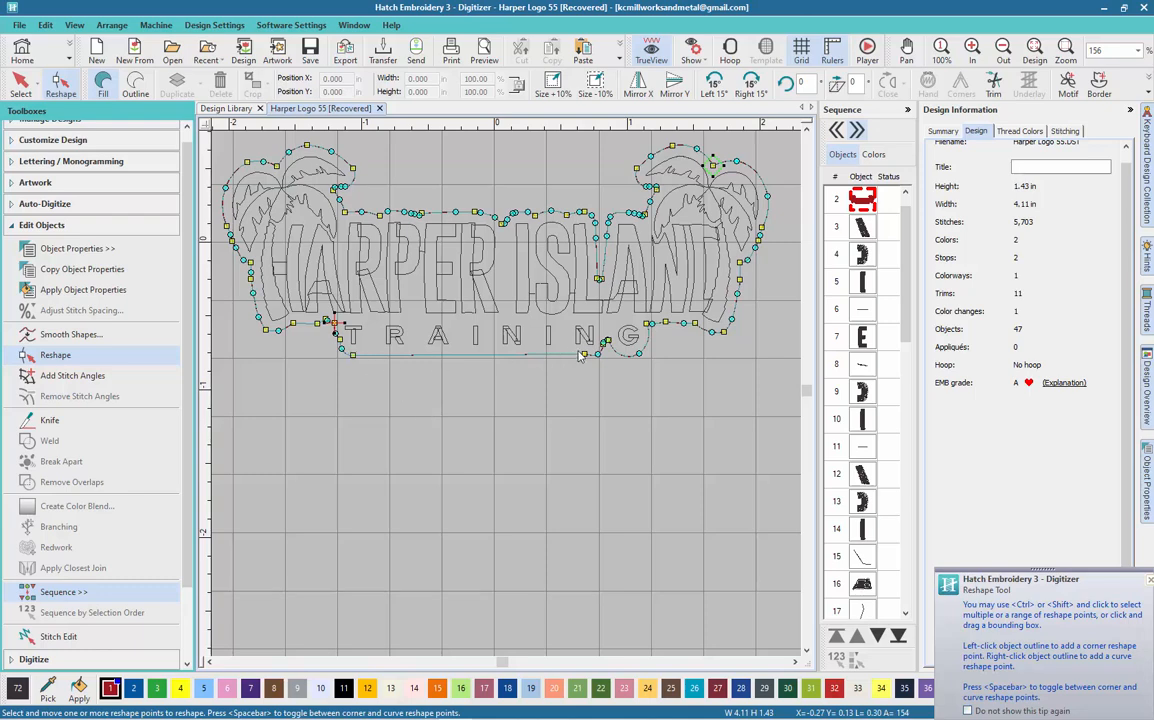
Move the laydown's corner point beneath TRAINING's final N slightly downward to level the lower edge.
{"action": "scroll", "coordinate": [580, 356], "scroll_direction": "up", "scroll_amount": 5}
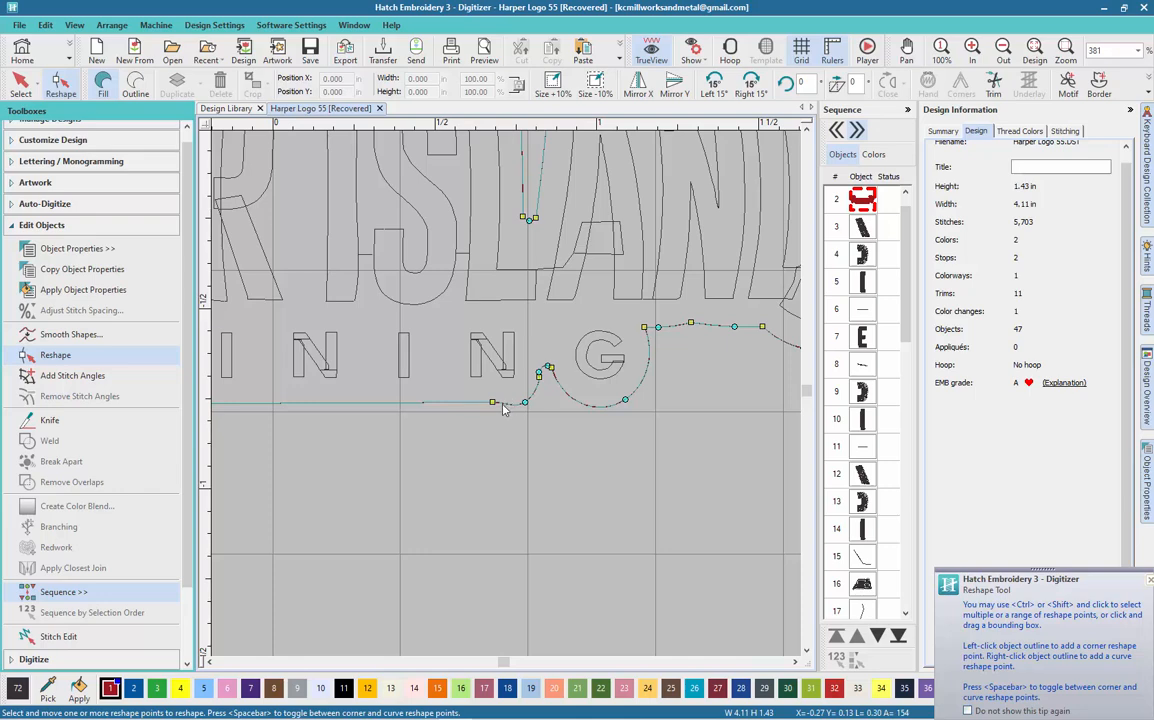
{"action": "scroll", "coordinate": [503, 400], "scroll_direction": "up", "scroll_amount": 2}
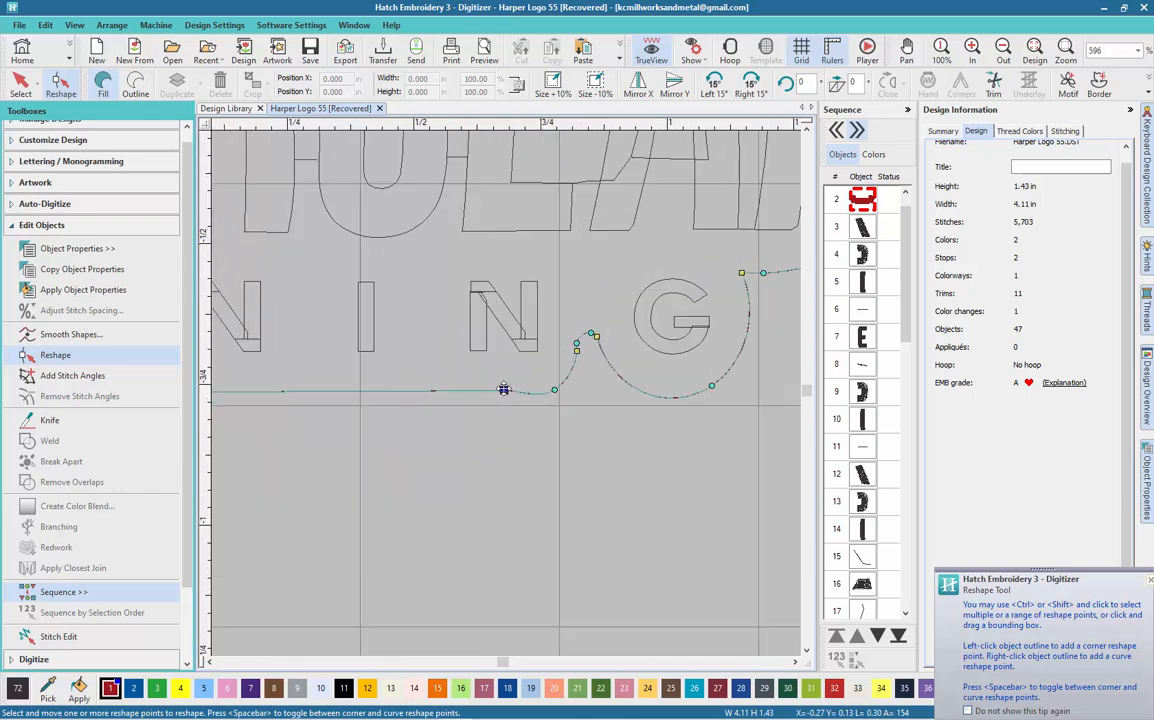
{"action": "left_click", "coordinate": [555, 388]}
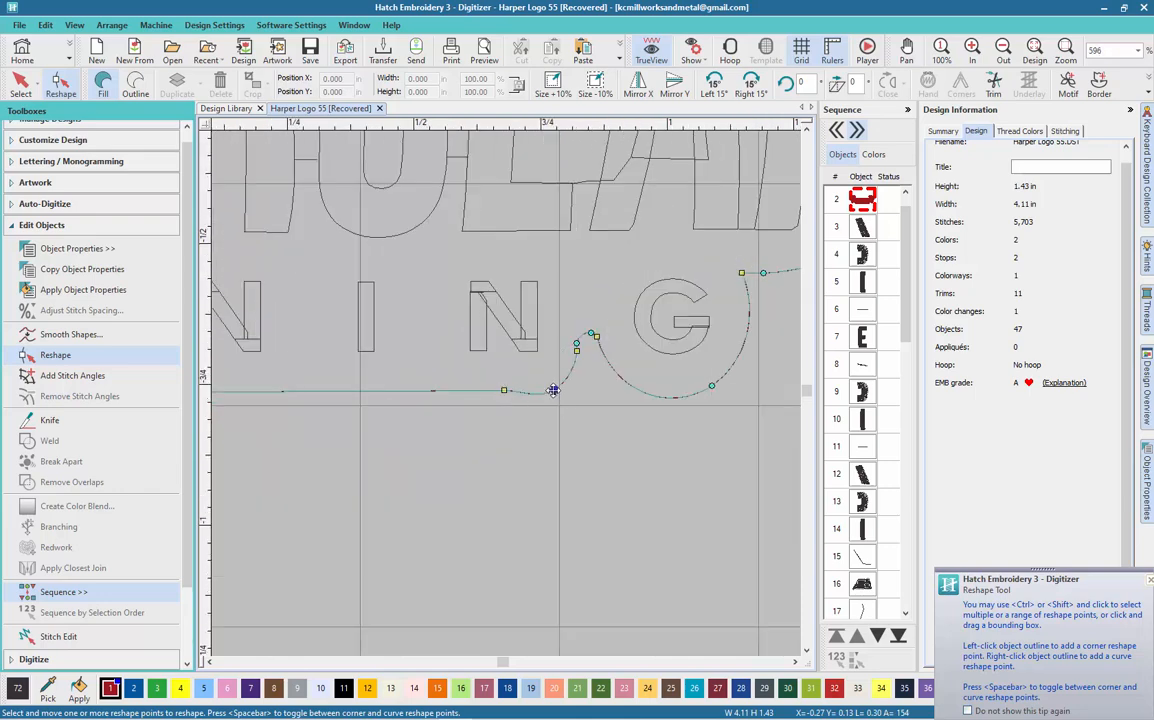
{"action": "left_click", "coordinate": [503, 392]}
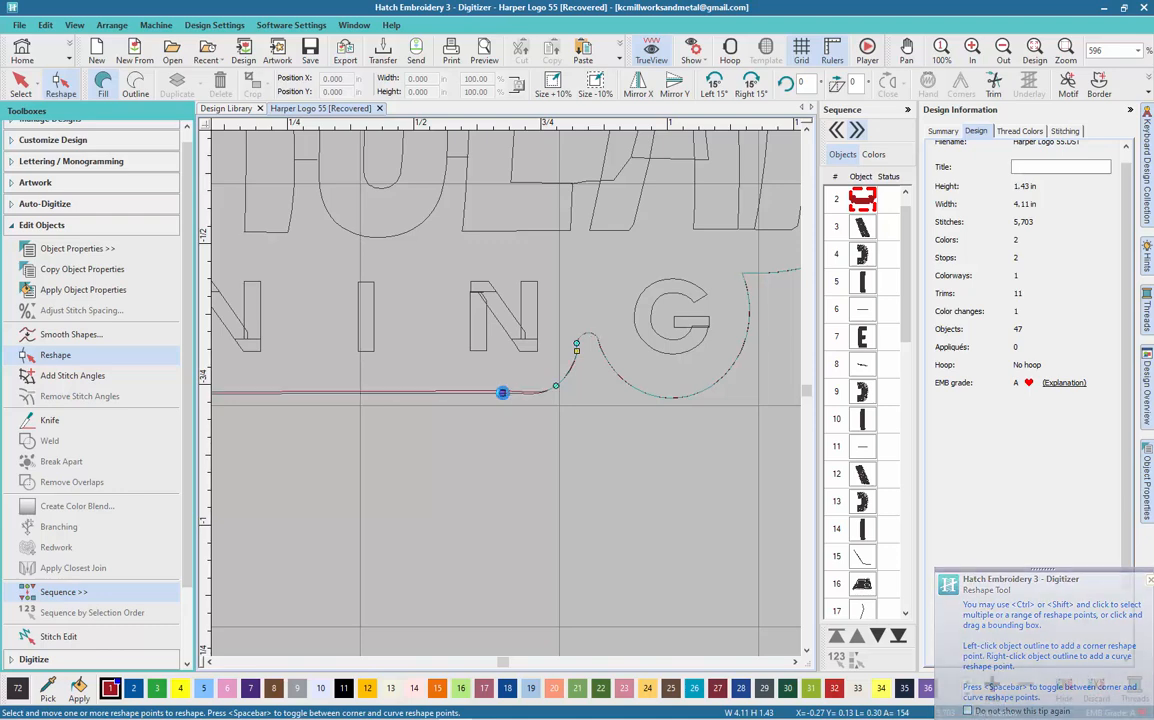
{"action": "scroll", "coordinate": [506, 400], "scroll_direction": "down", "scroll_amount": 6}
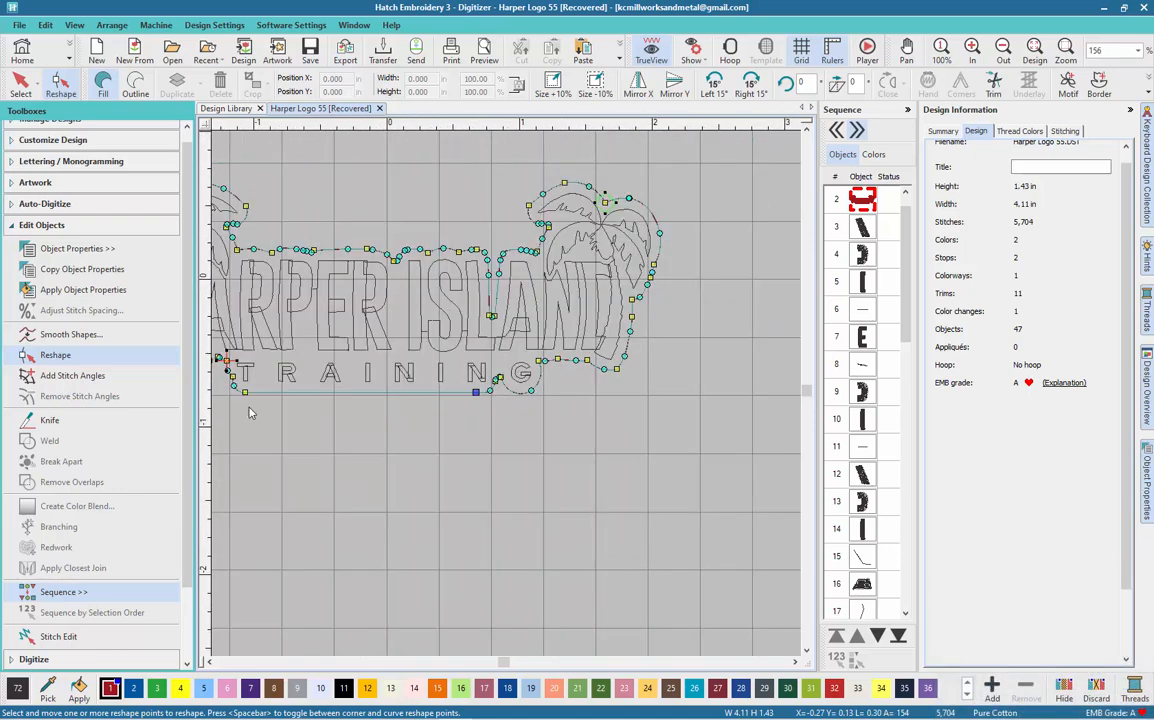
Redisplay the stitches to examine the laydown's lower edge around the G of TRAINING, and reopen its outline for reshaping.
{"action": "scroll", "coordinate": [250, 413], "scroll_direction": "up", "scroll_amount": 2}
{"action": "scroll", "coordinate": [506, 399], "scroll_direction": "down", "scroll_amount": 5}
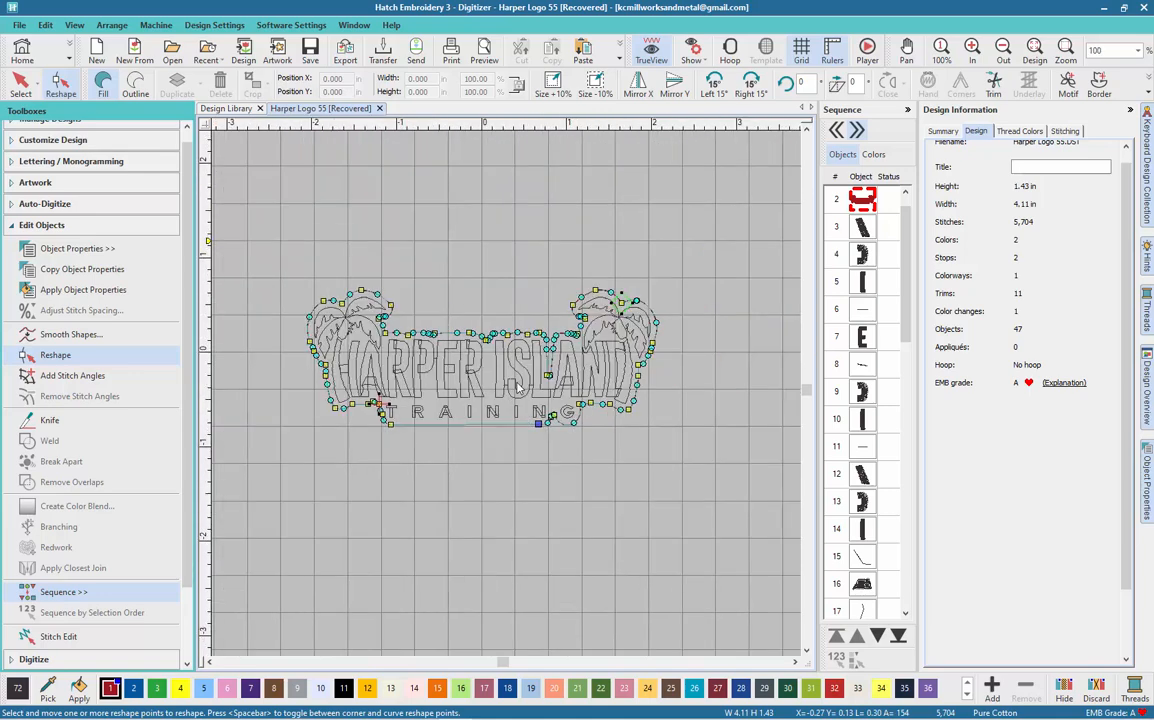
{"action": "key", "text": "Escape"}
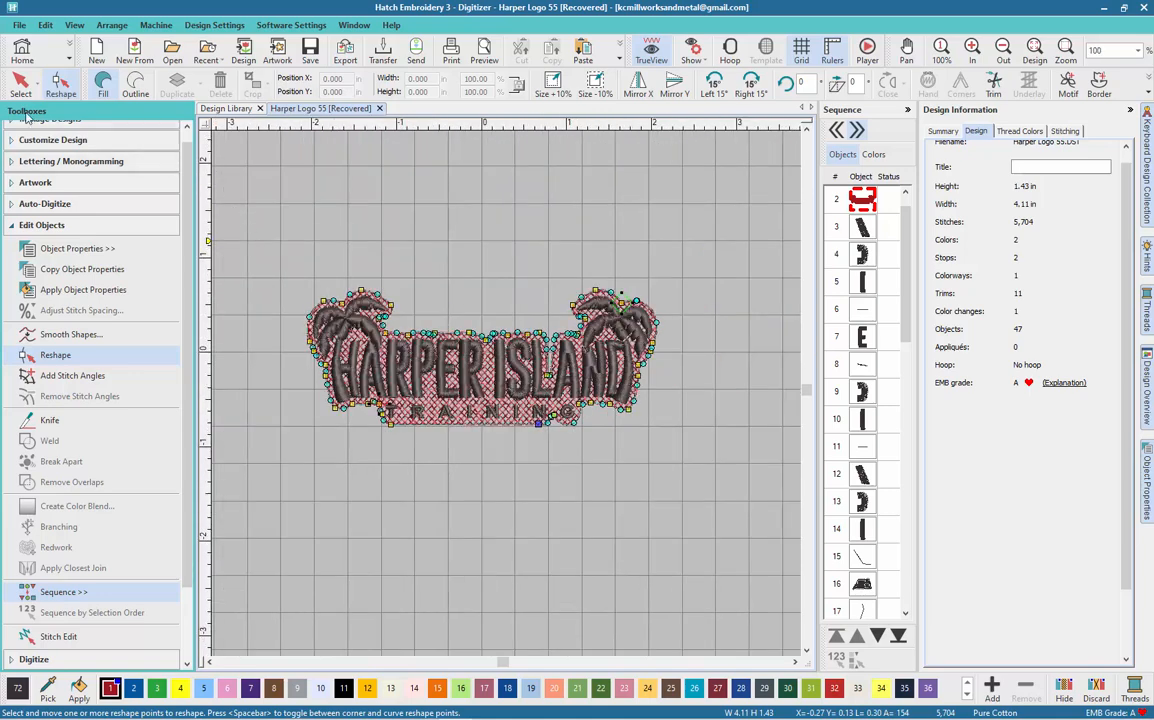
{"action": "left_click", "coordinate": [384, 250]}
{"action": "scroll", "coordinate": [462, 400], "scroll_direction": "up", "scroll_amount": 1}
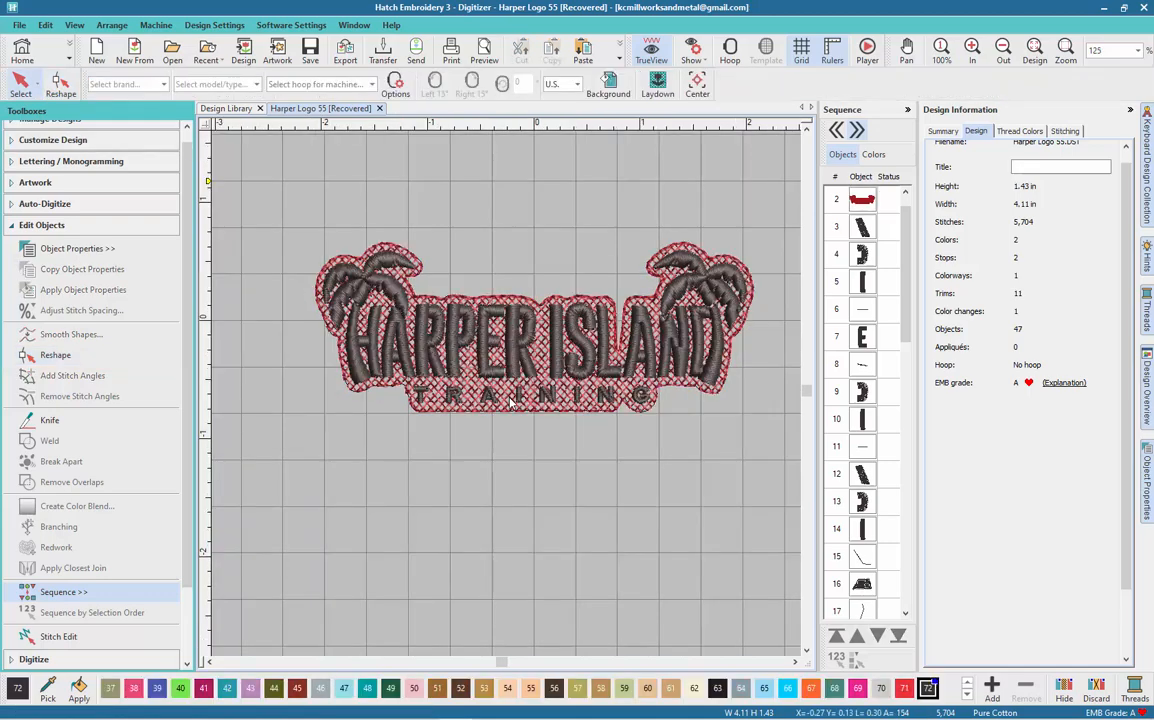
{"action": "scroll", "coordinate": [508, 396], "scroll_direction": "up", "scroll_amount": 4}
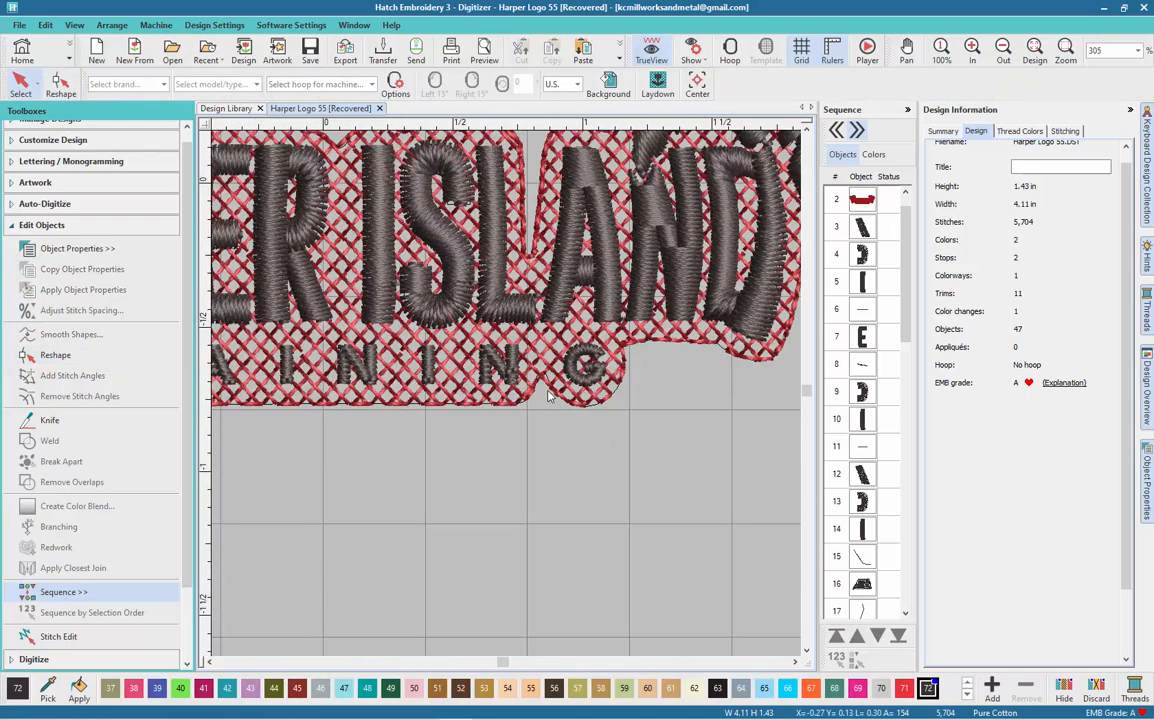
{"action": "scroll", "coordinate": [555, 397], "scroll_direction": "up", "scroll_amount": 1}
{"action": "left_click", "coordinate": [463, 362]}
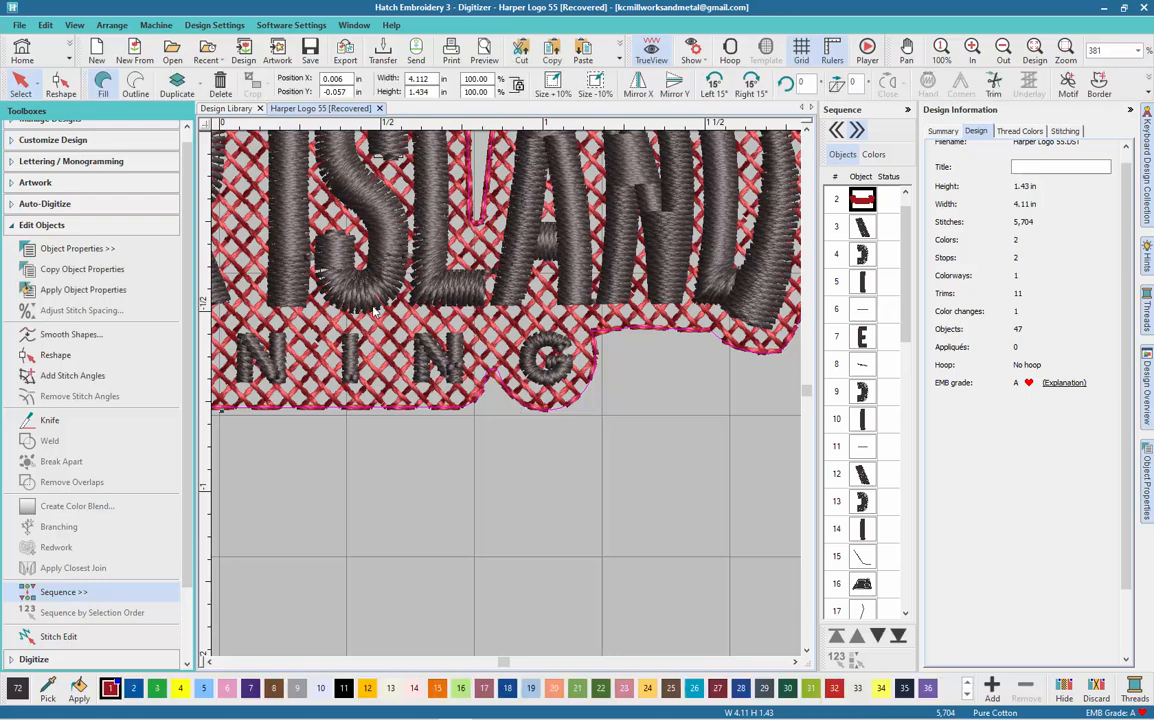
{"action": "left_click", "coordinate": [62, 87]}
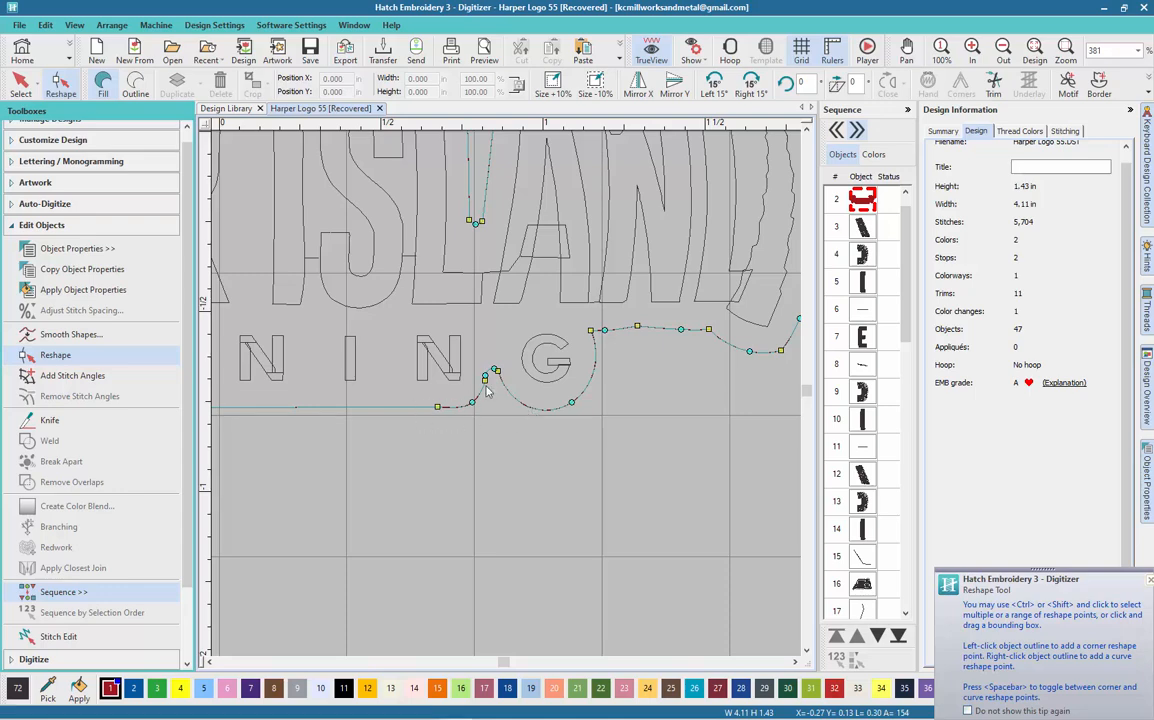
Try to delete the laydown's outline points around the notch between TRAINING's final N and G, and undo the deletion.
{"action": "left_click_drag", "start_coordinate": [412, 424], "coordinate": [518, 362]}
{"action": "key", "text": "Delete"}
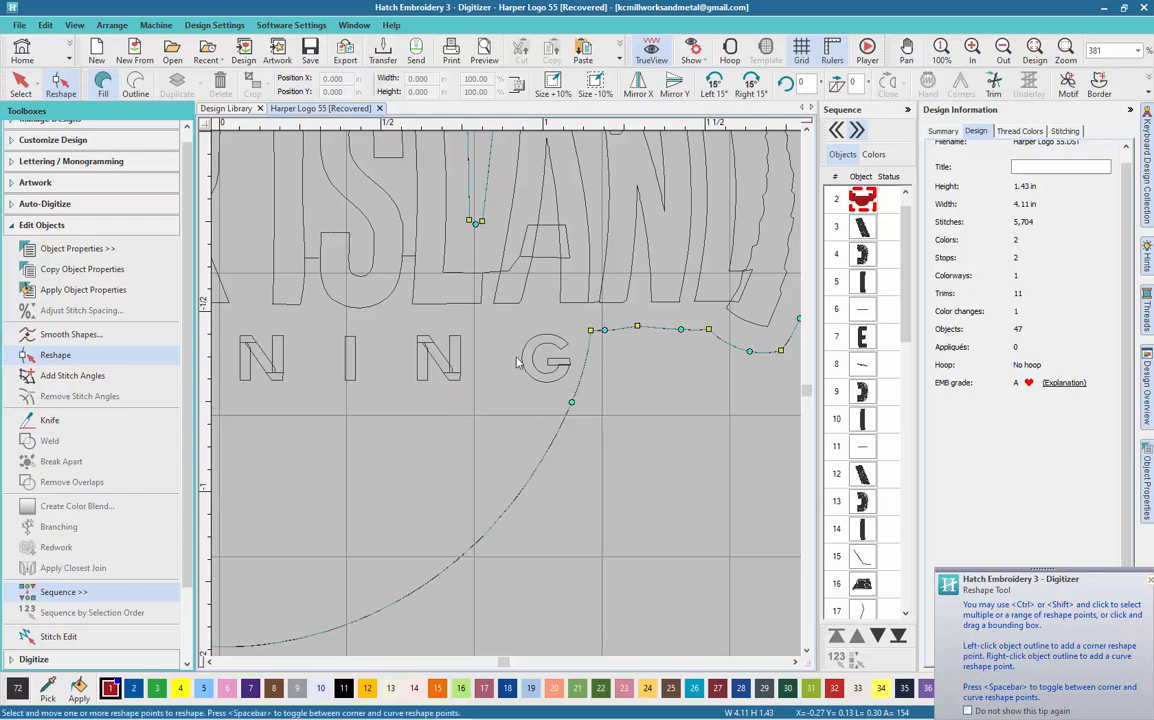
{"action": "scroll", "coordinate": [466, 380], "scroll_direction": "down", "scroll_amount": 2}
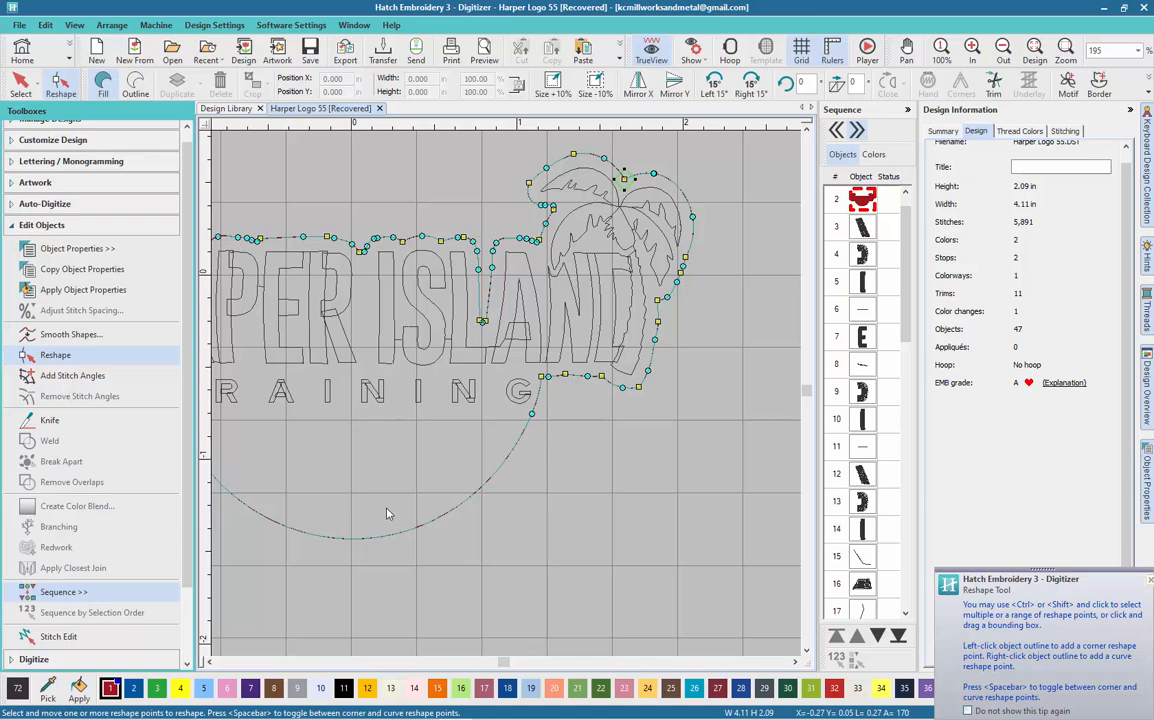
{"action": "key", "text": "ctrl+z"}
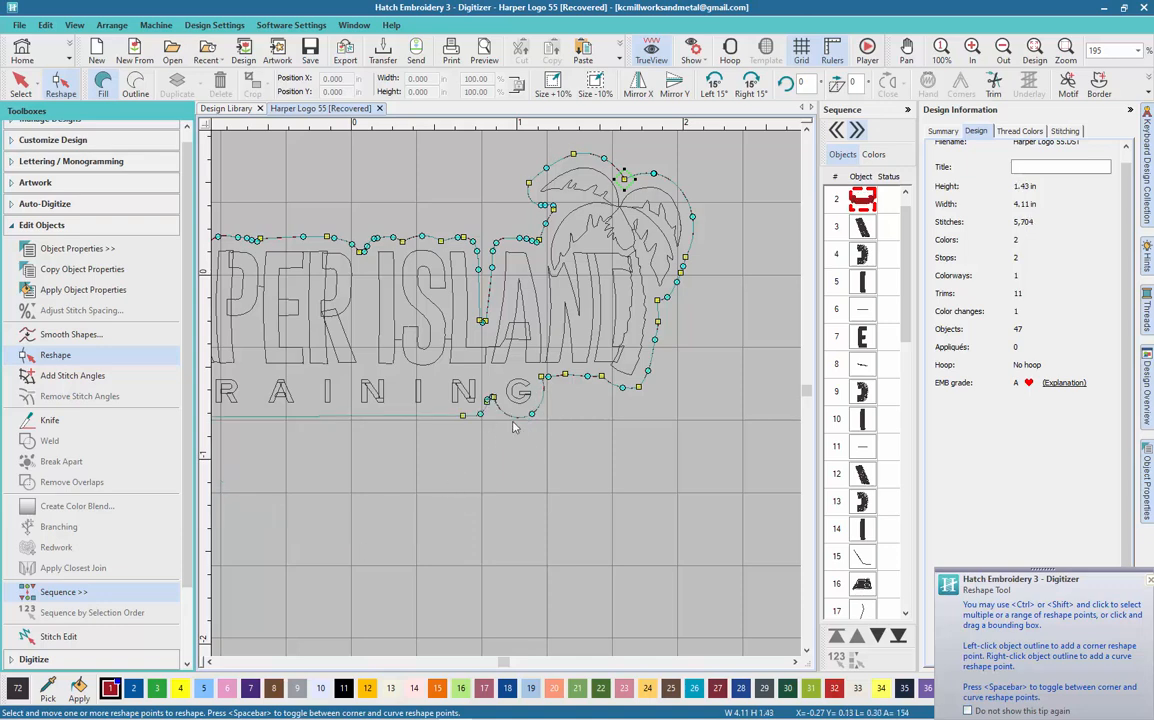
Add a corner point to the laydown outline beneath the G of TRAINING, and delete the points forming the notch between N and G.
{"action": "scroll", "coordinate": [515, 424], "scroll_direction": "up", "scroll_amount": 2}
{"action": "left_click", "coordinate": [511, 387]}
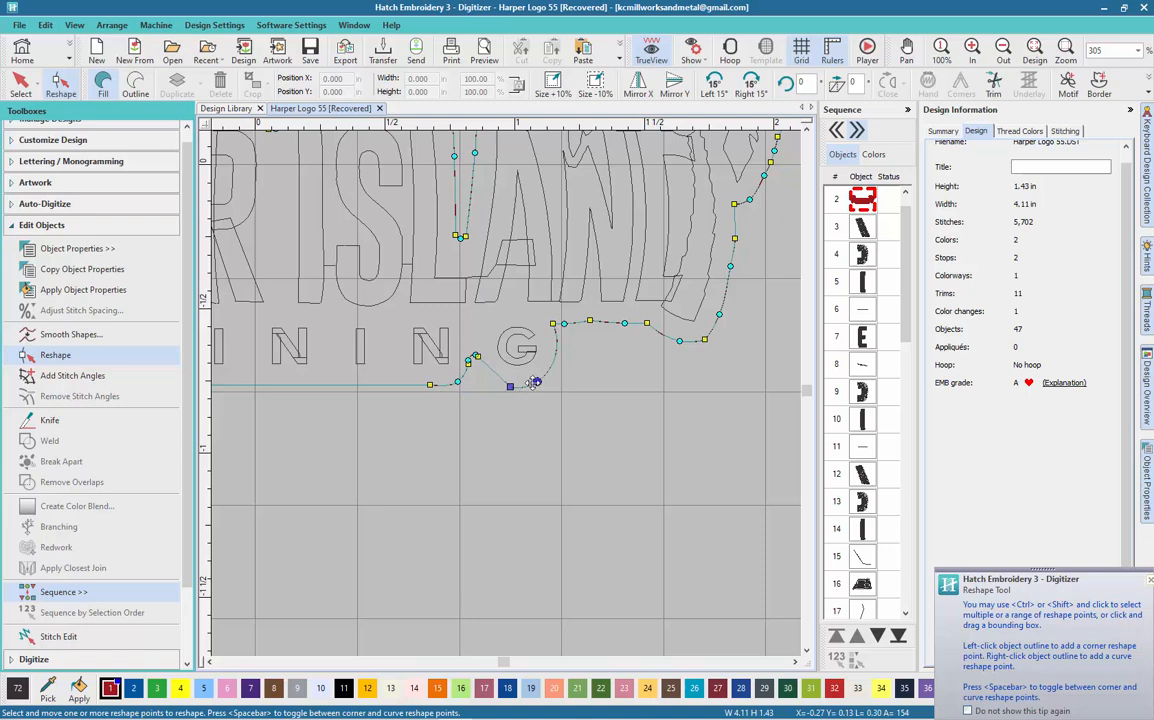
{"action": "left_click_drag", "start_coordinate": [402, 416], "coordinate": [488, 342]}
{"action": "key", "text": "Delete"}
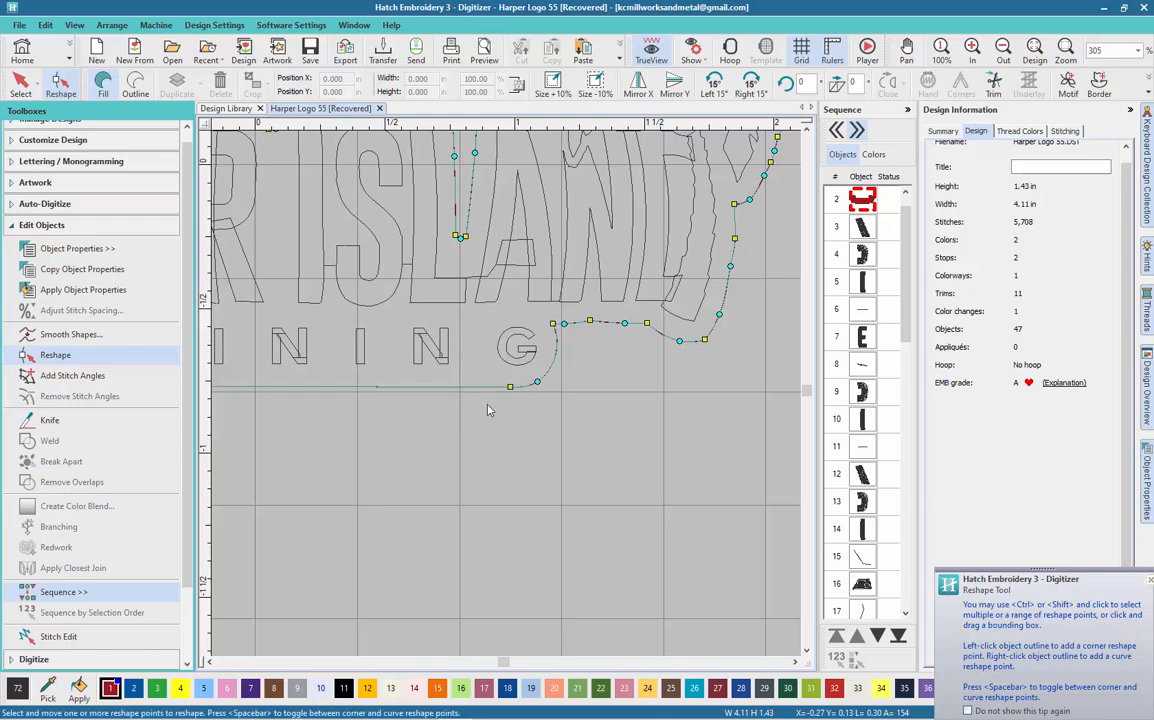
Redisplay the stitches, finish reshaping, and examine the laydown's lower edge across the whole logo.
{"action": "scroll", "coordinate": [509, 390], "scroll_direction": "down", "scroll_amount": 3}
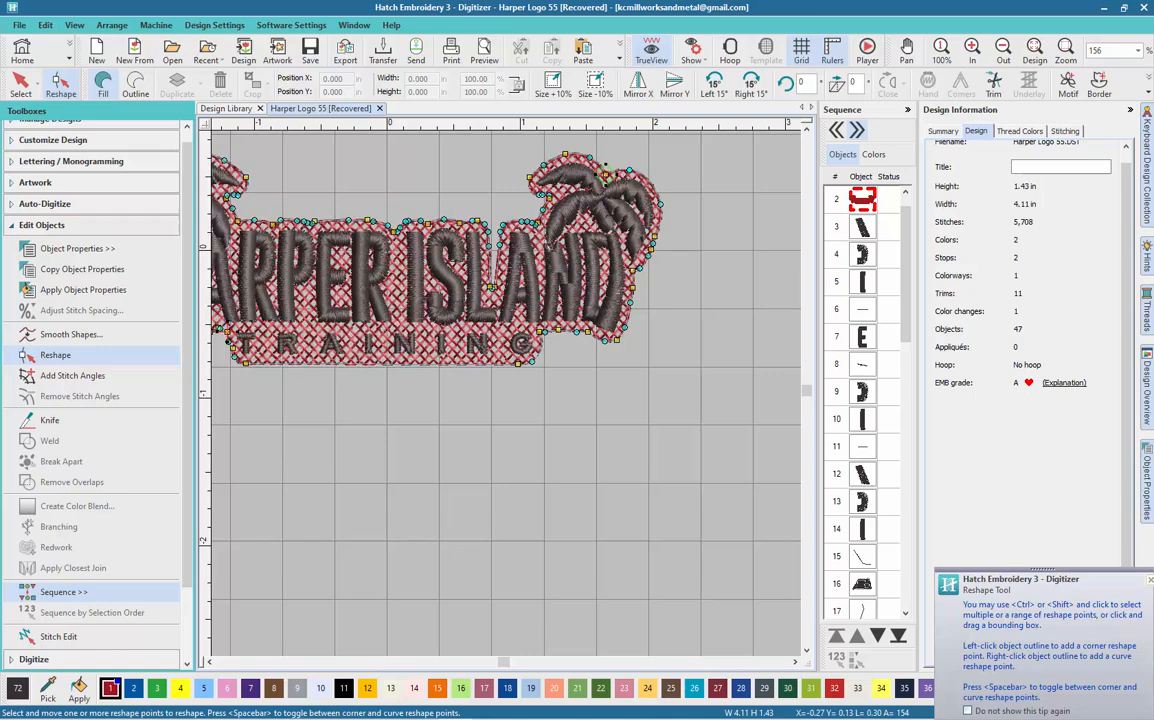
{"action": "left_click", "coordinate": [20, 84]}
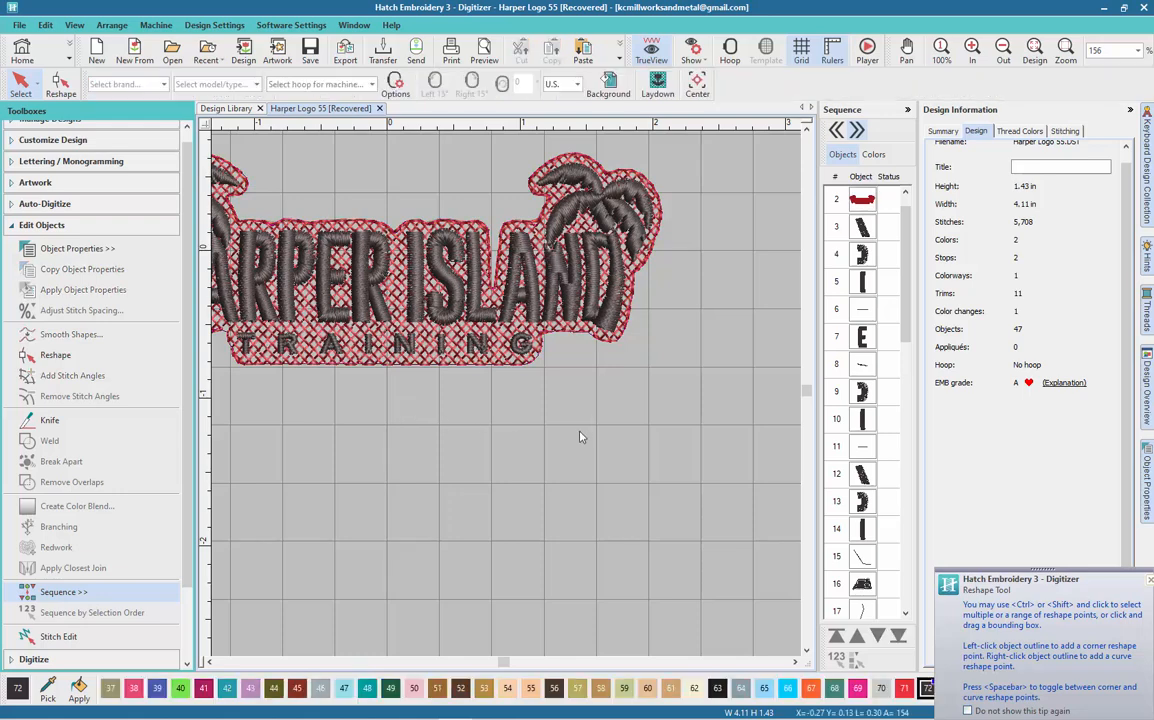
{"action": "scroll", "coordinate": [509, 398], "scroll_direction": "down", "scroll_amount": 1}
{"action": "scroll", "coordinate": [509, 398], "scroll_direction": "down", "scroll_amount": 3}
{"action": "scroll", "coordinate": [328, 348], "scroll_direction": "up", "scroll_amount": 1}
{"action": "scroll", "coordinate": [508, 396], "scroll_direction": "up", "scroll_amount": 1}
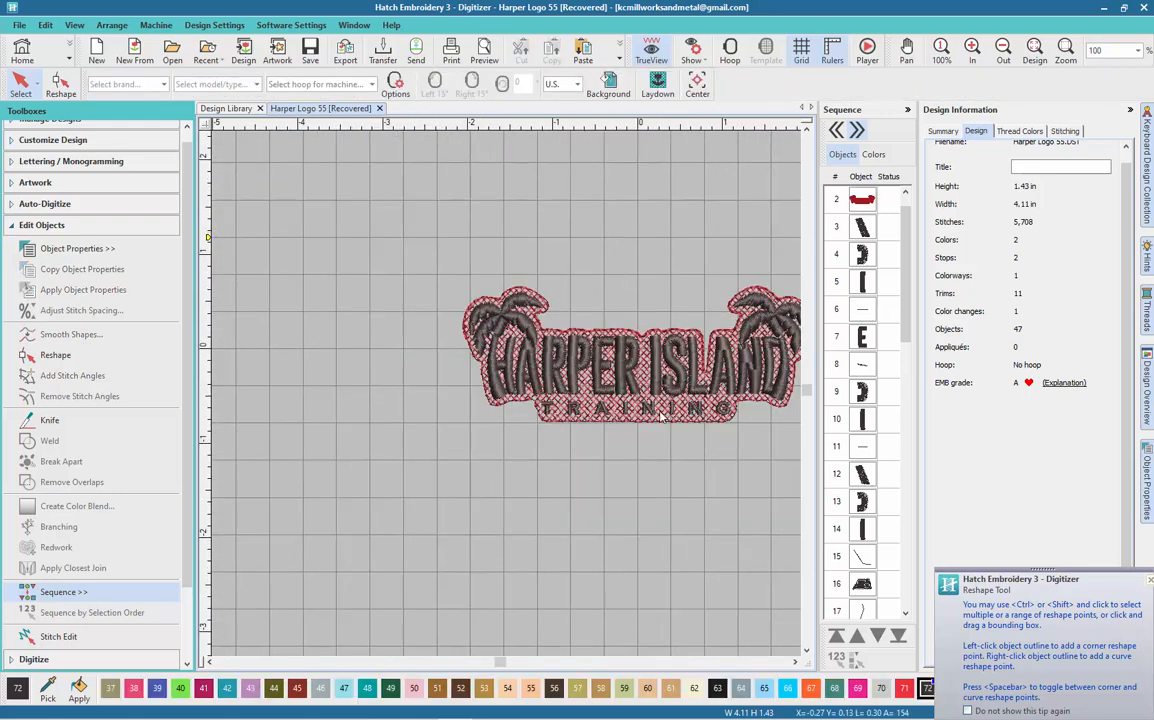
{"action": "scroll", "coordinate": [690, 403], "scroll_direction": "up", "scroll_amount": 1}
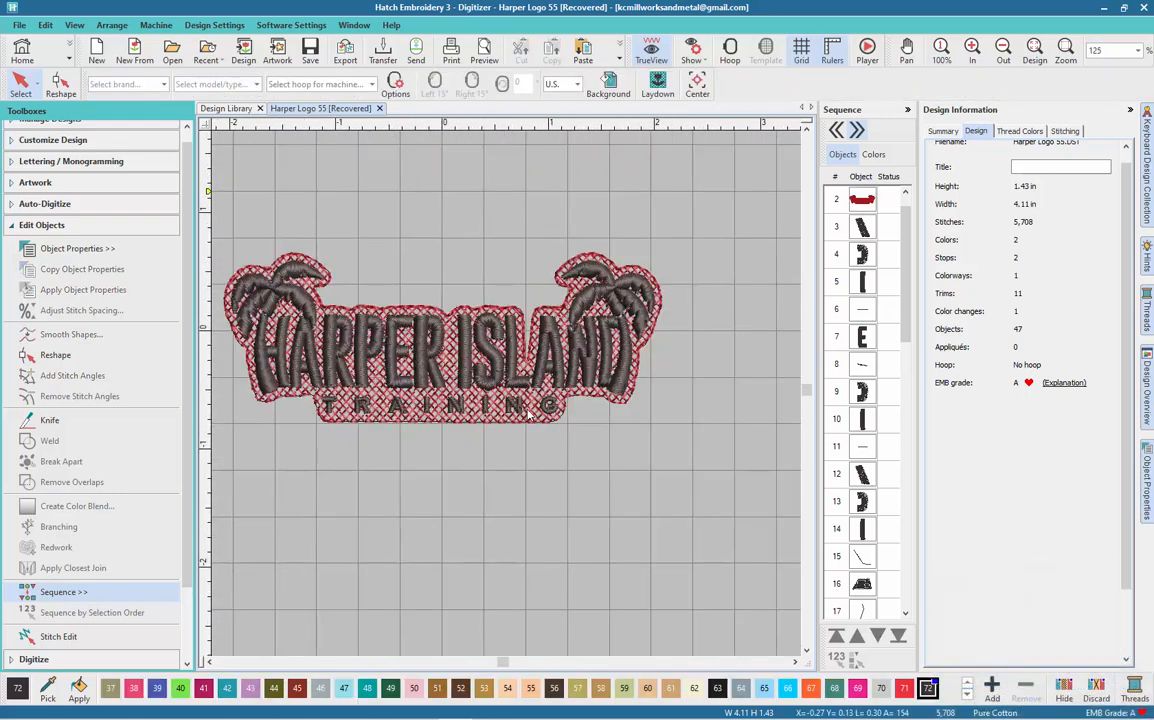